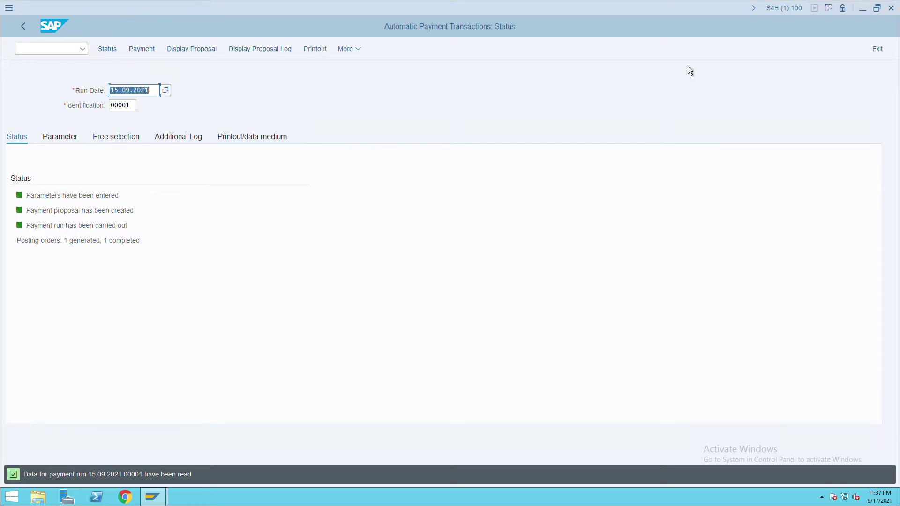
Review the payment run's posting orders summary and job log, then return to its status.
left_click_drag(20, 242, 129, 243)
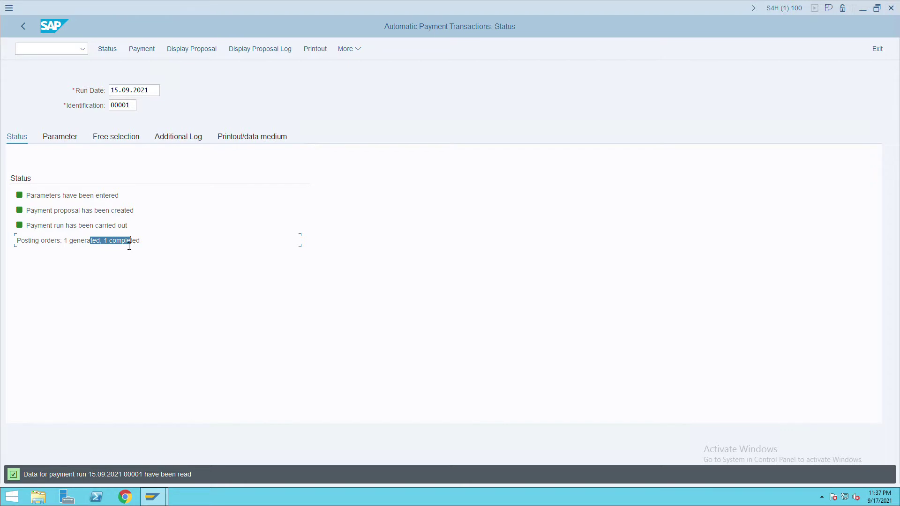
left_click(140, 54)
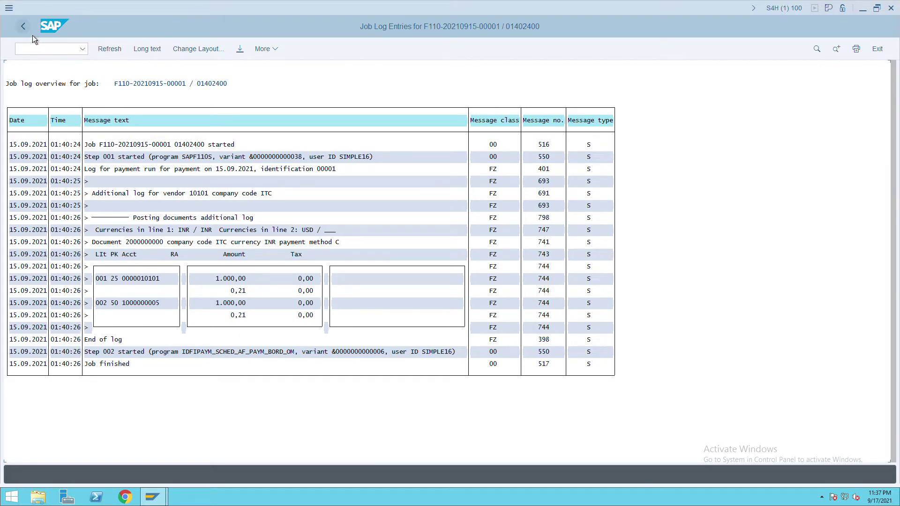
left_click(23, 26)
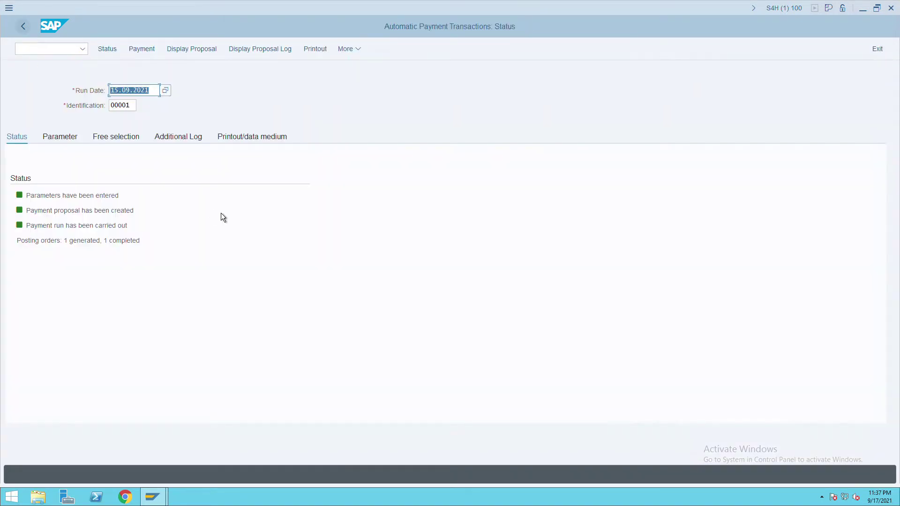
Run FBL1N and display all open and cleared items for vendor 10101 in ITC.
left_click(30, 49)
type("/nfbl1n")
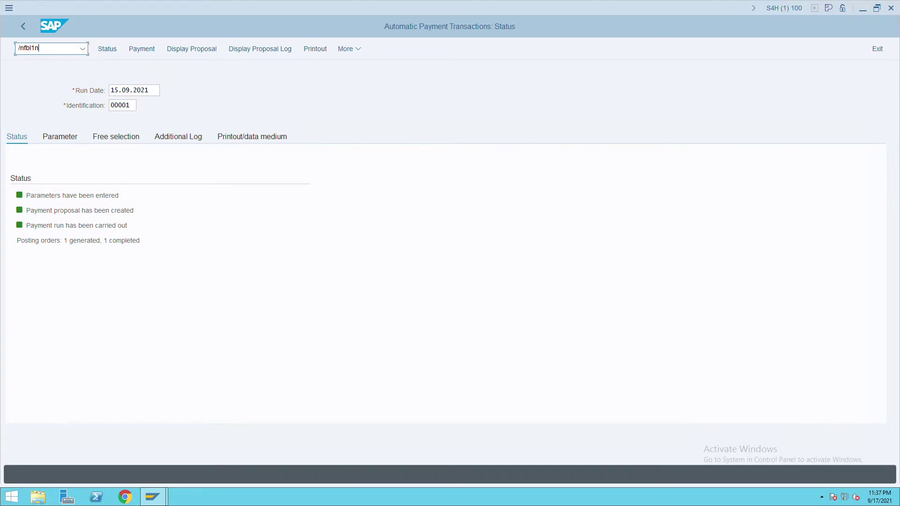
key("Return")
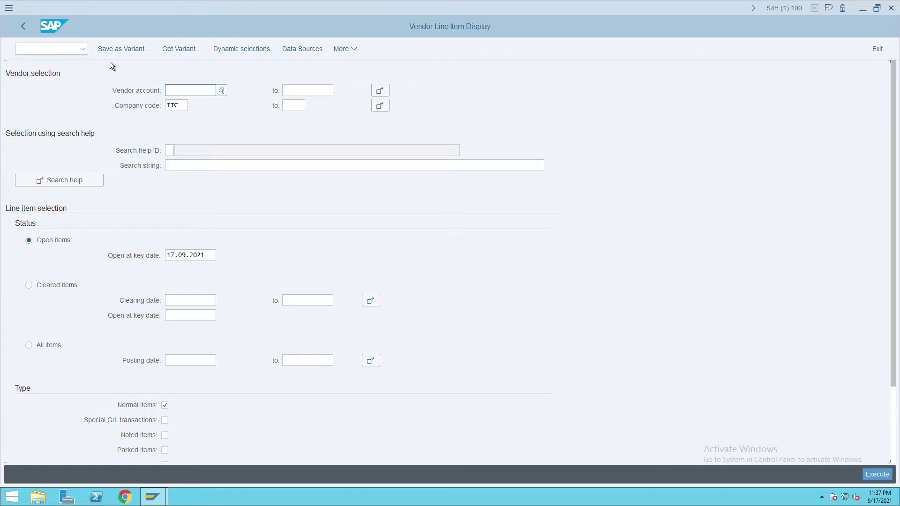
scroll(870, 327, "down", 1)
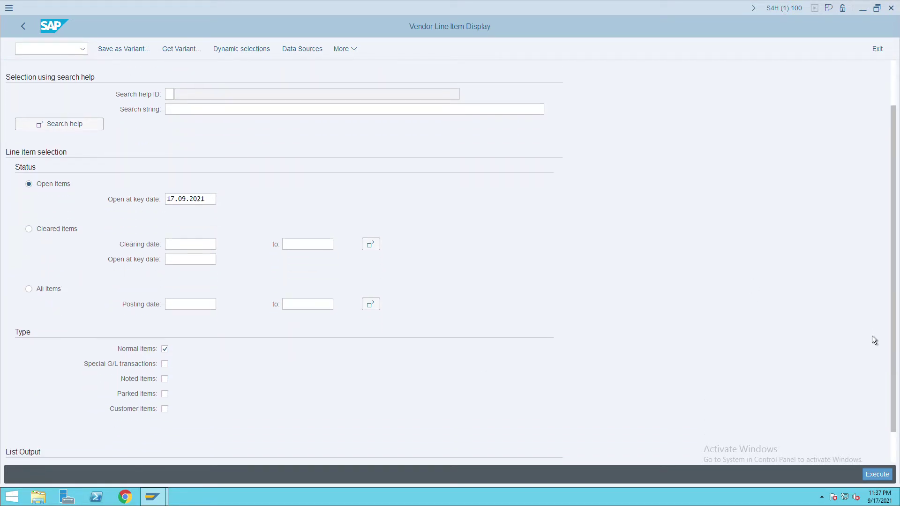
scroll(192, 428, "down", 1)
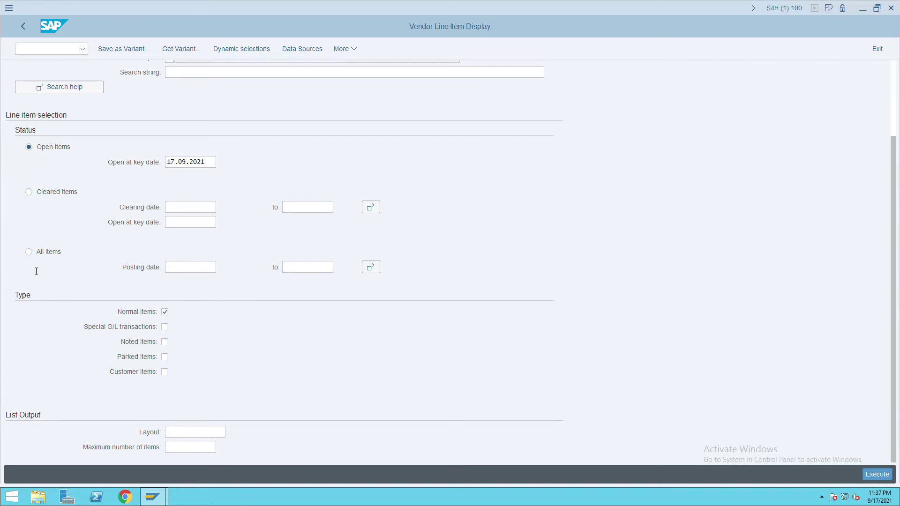
left_click(28, 251)
left_click(877, 474)
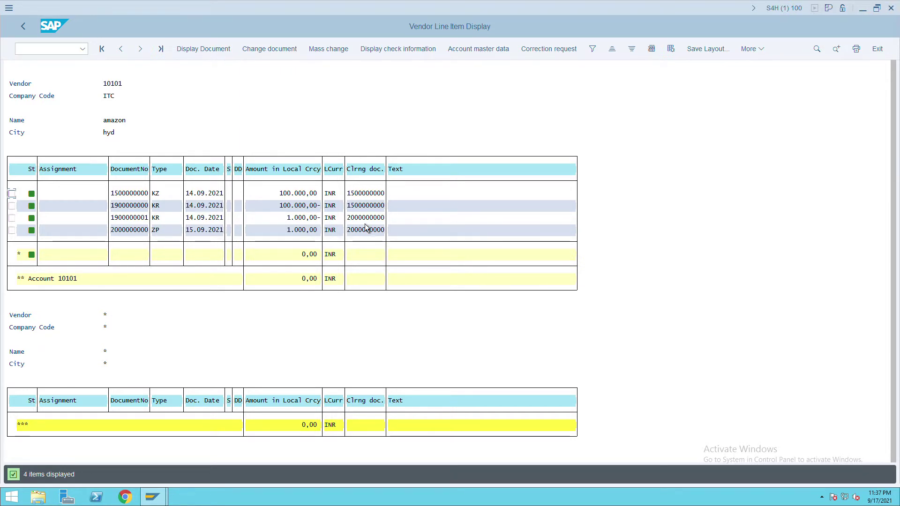
Start the general table display /nse16n for table REGUP.
left_click(51, 51)
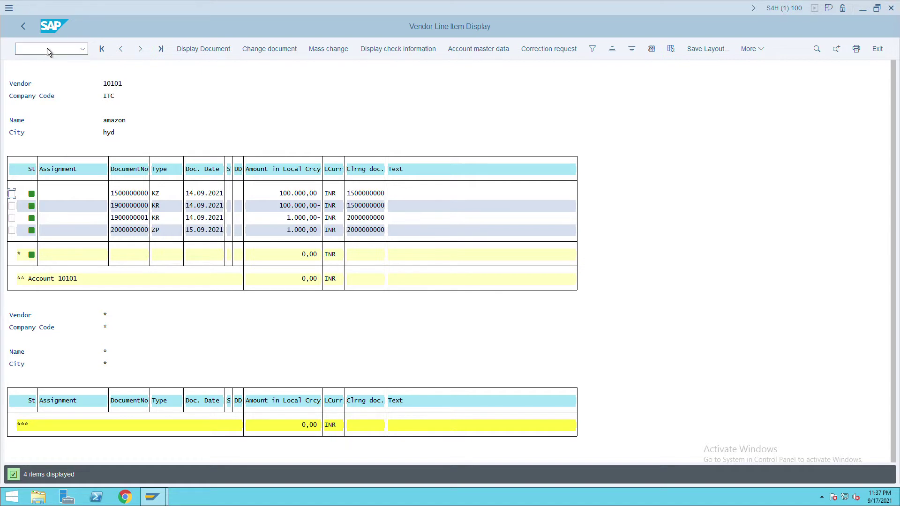
type("/nse16n")
key("Return")
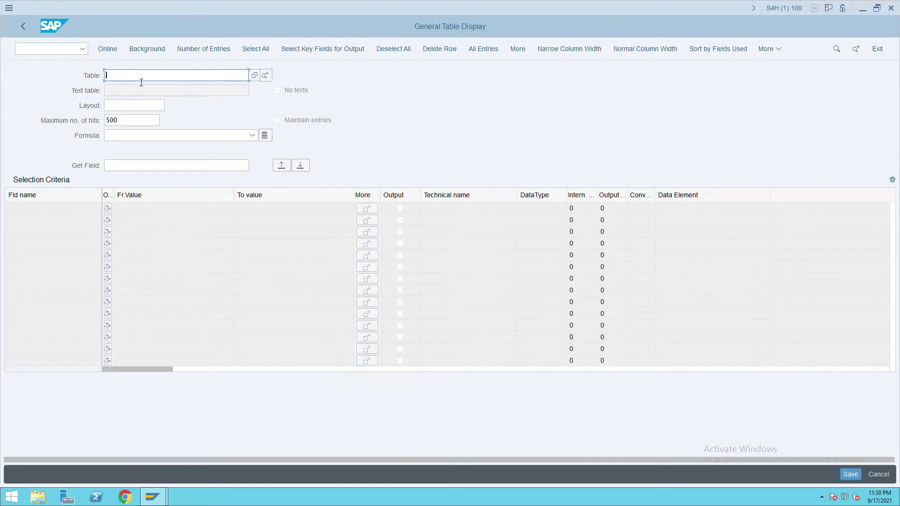
type("regup")
key("Return")
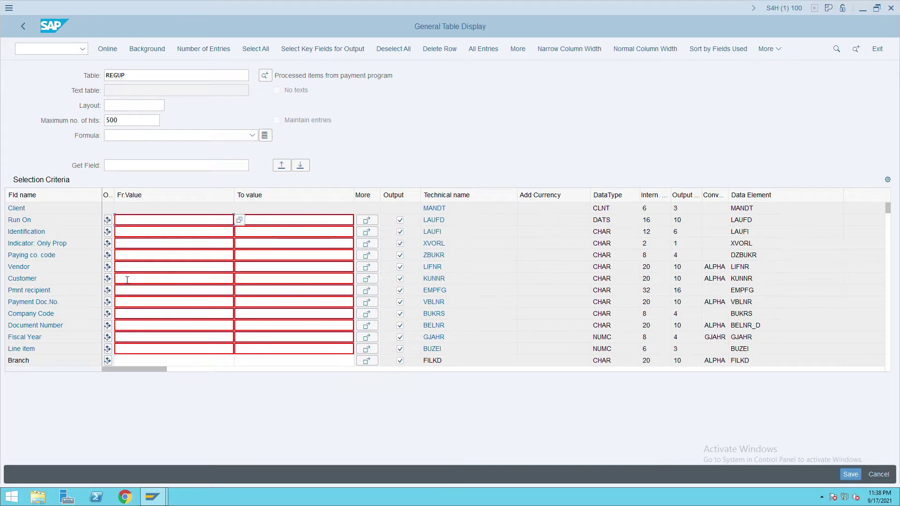
Filter REGUP on paying company code ITC and run it online.
left_click(129, 258)
type("itc")
key("Return")
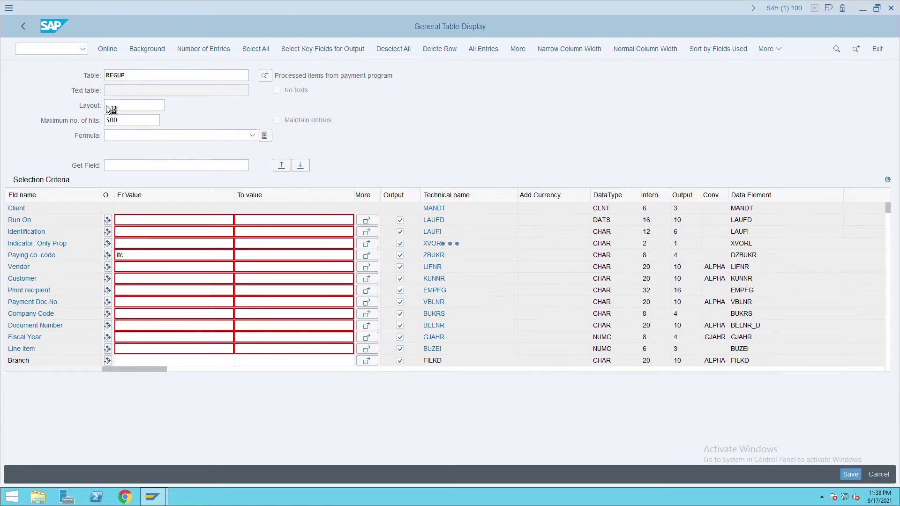
left_click(115, 56)
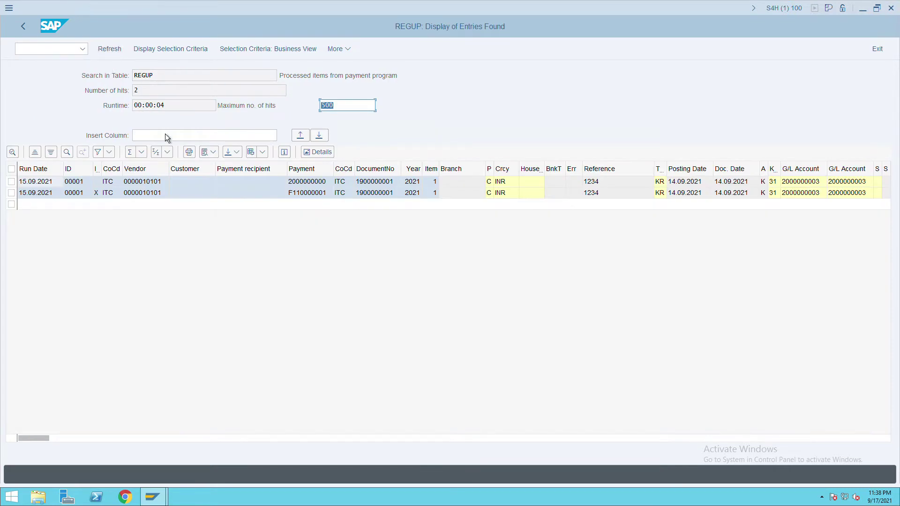
Mark and inspect the two REGUP entries and their payment documents.
left_click(11, 182)
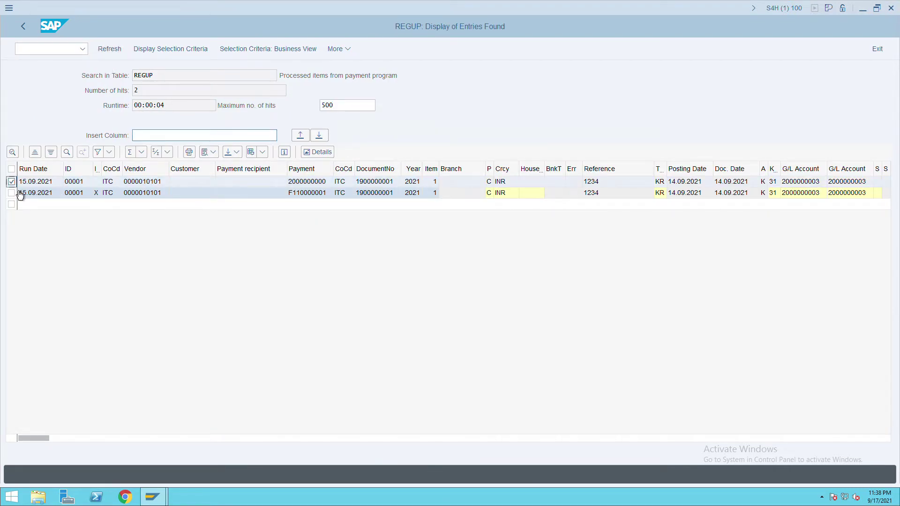
left_click(373, 185)
left_click(11, 193)
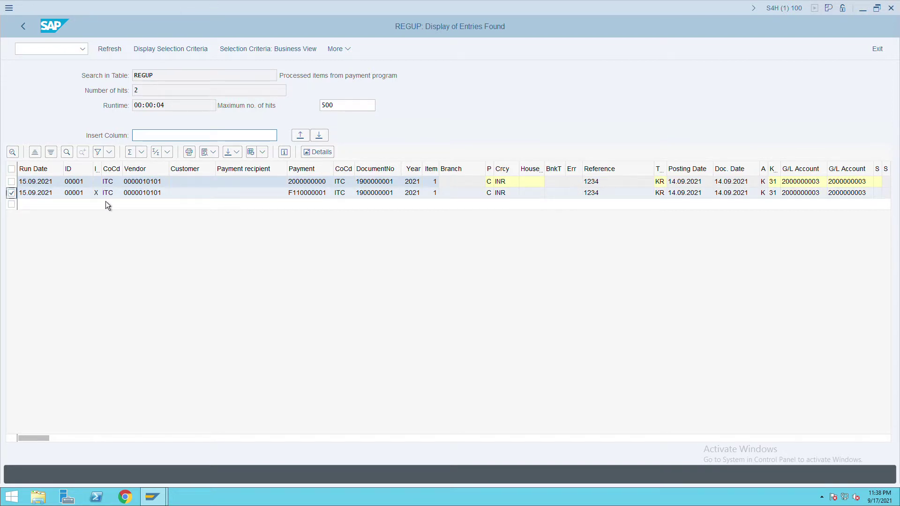
left_click(322, 199)
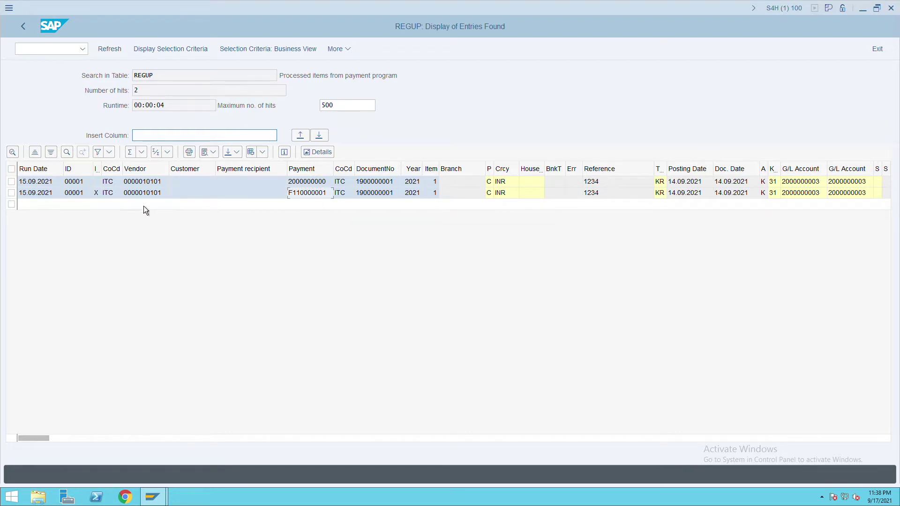
left_click(11, 181)
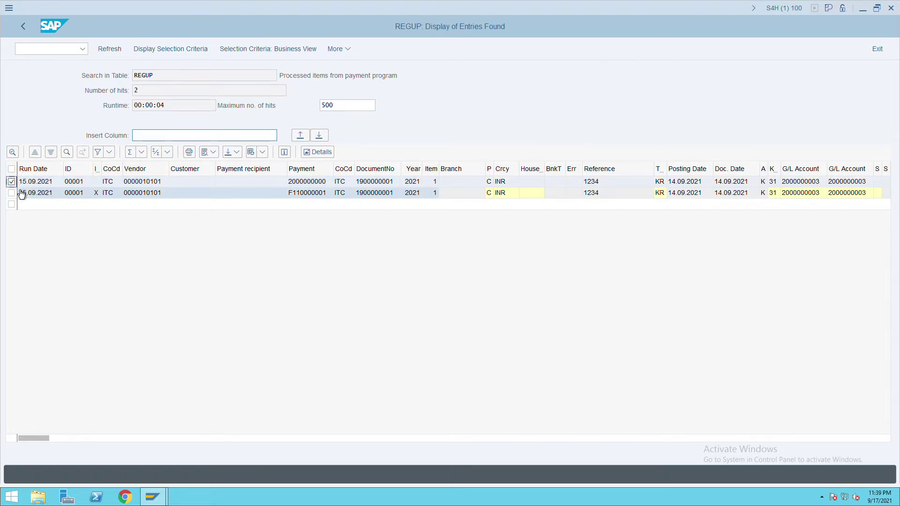
Leave the table display with /n and return to SAP Easy Access.
left_click(55, 54)
type("/n")
key("Return")
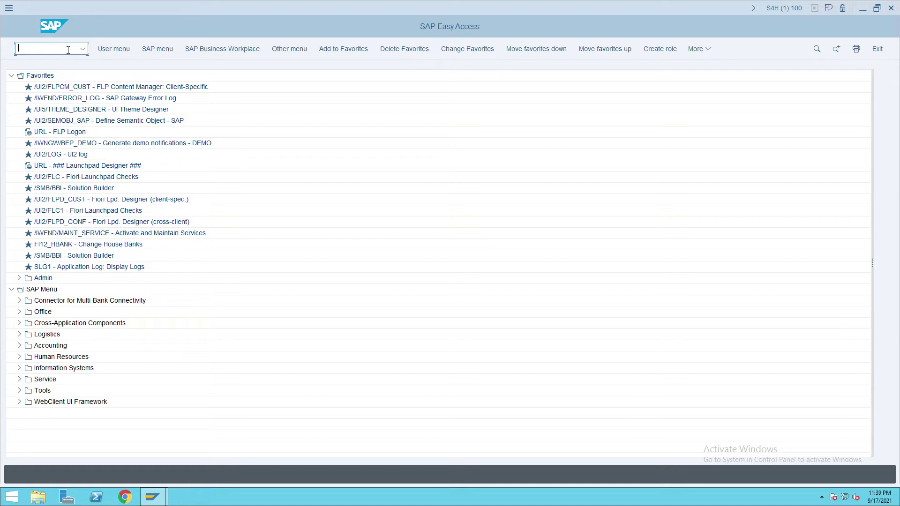
In SPRO's Reference IMG, run Enterprise Structure > Definition > Materials Management > Maintain purchasing organization.
type("SPRO")
key("Return")
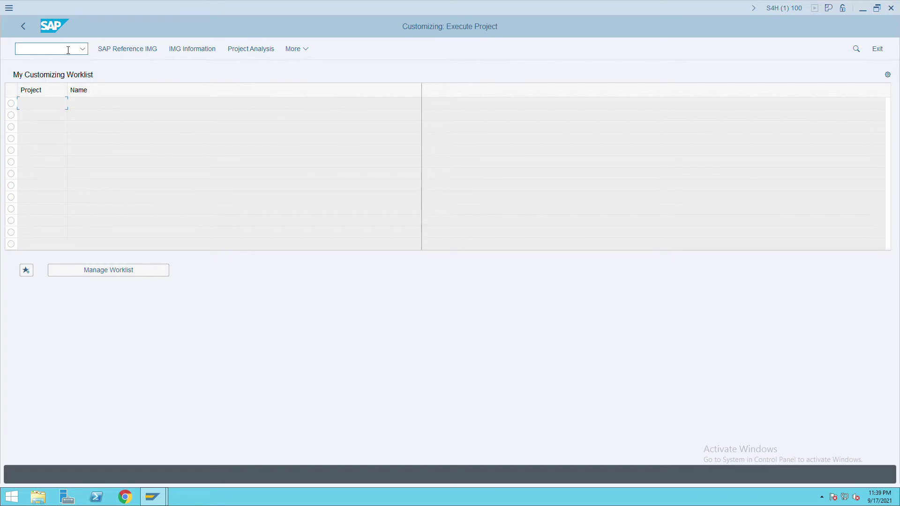
left_click(140, 50)
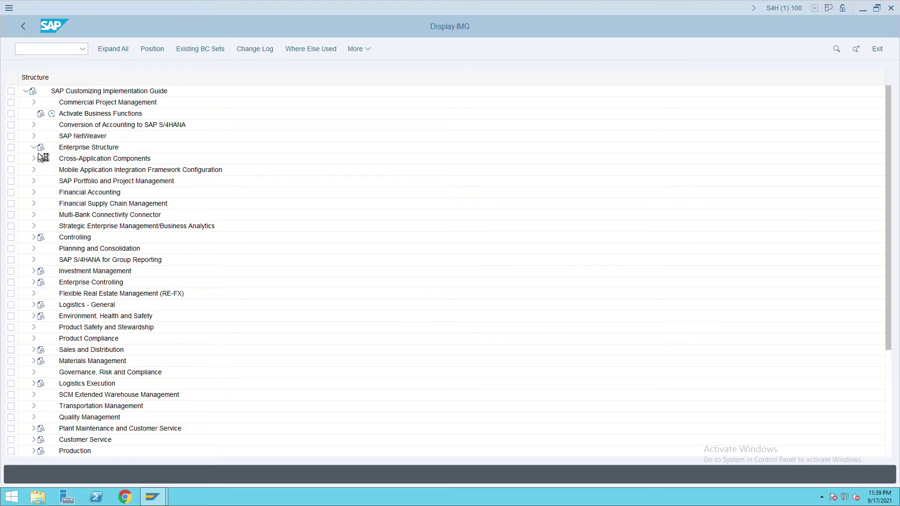
left_click(34, 148)
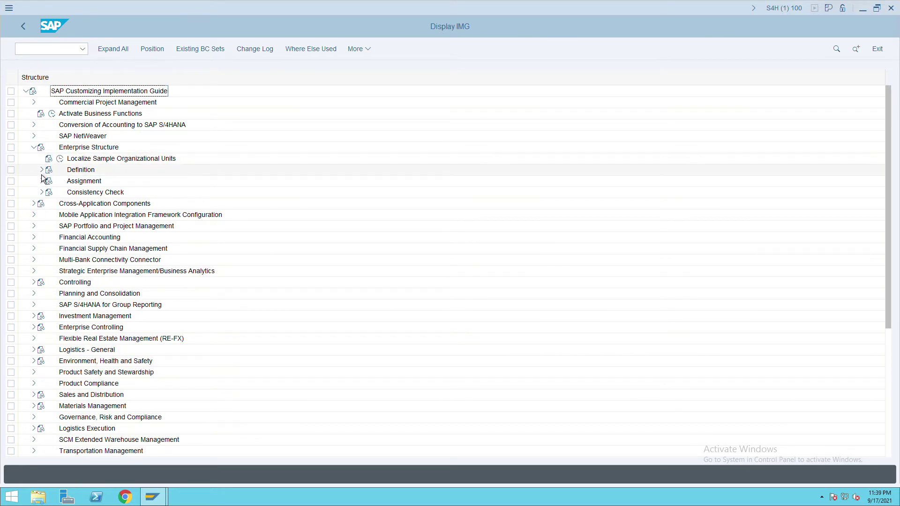
left_click(41, 170)
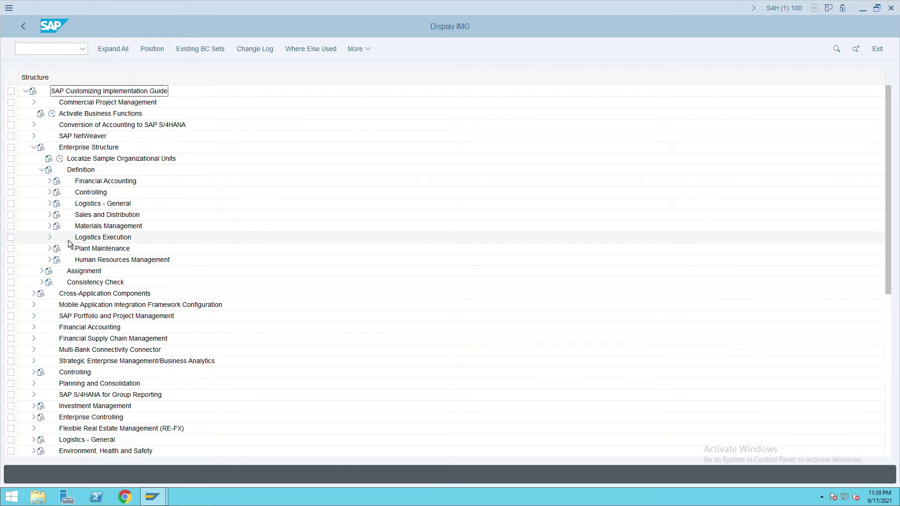
left_click(49, 226)
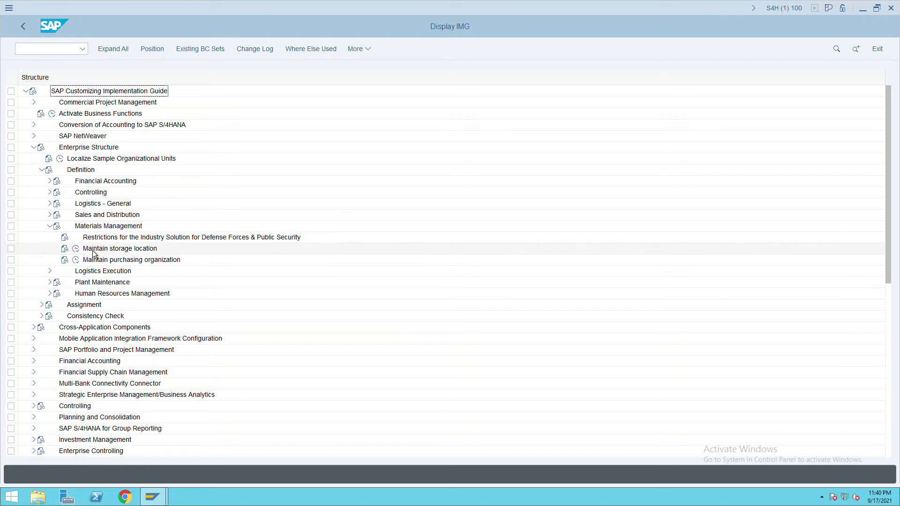
left_click(76, 261)
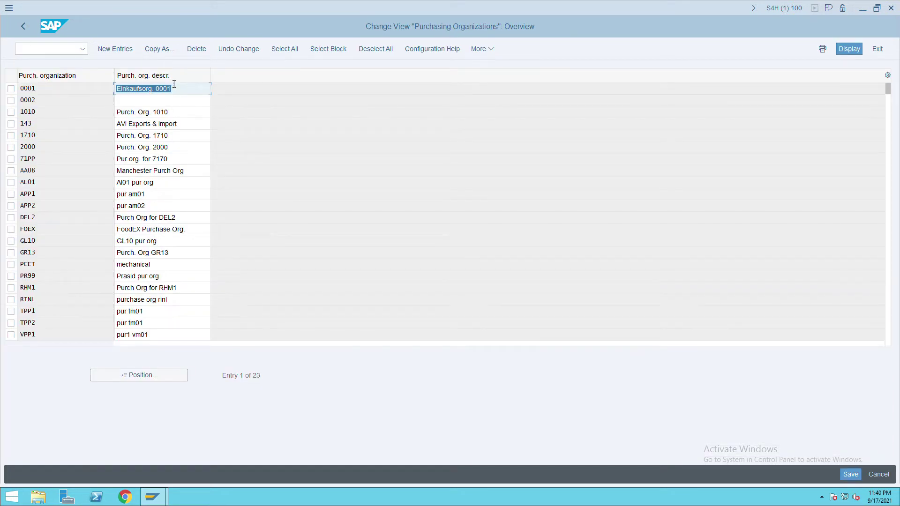
Add purchasing organization ITC described 'Purchase ORG ITC', save it, and return to the IMG.
left_click(125, 52)
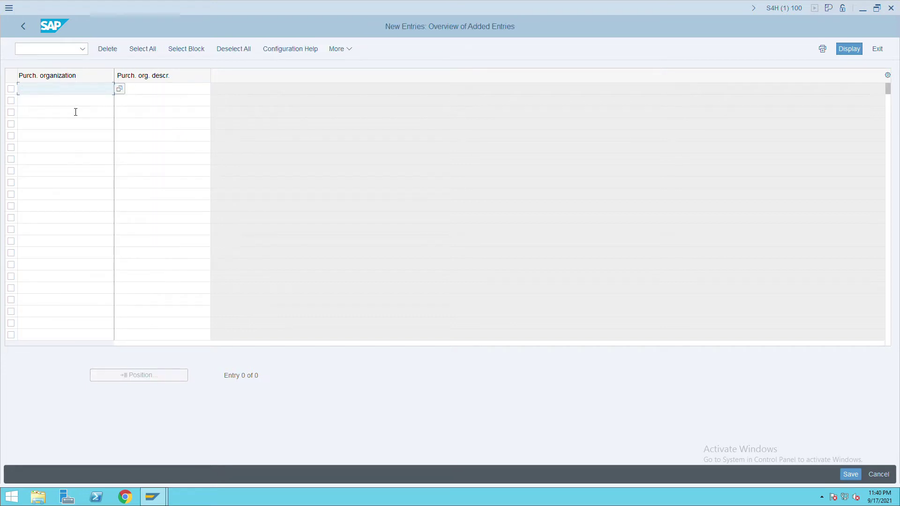
type("ITC")
key("Tab")
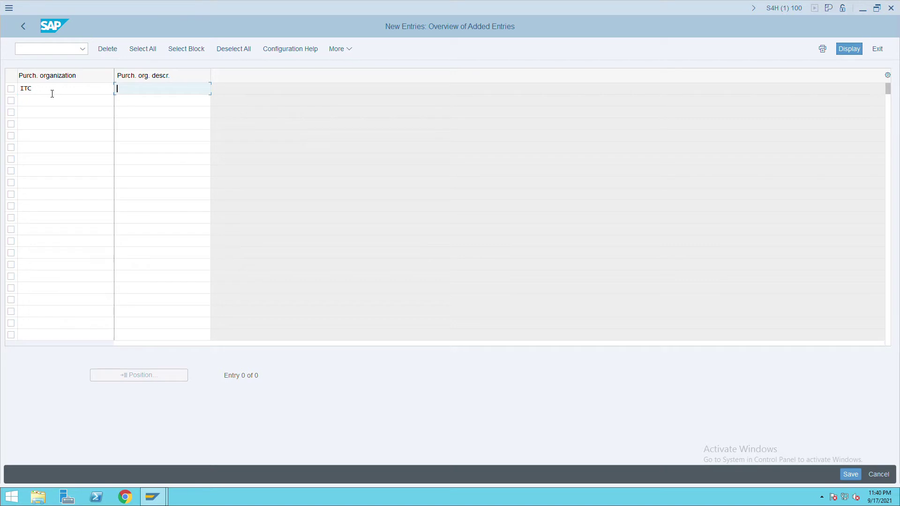
type("Pr")
key("BackSpace")
type("urchase")
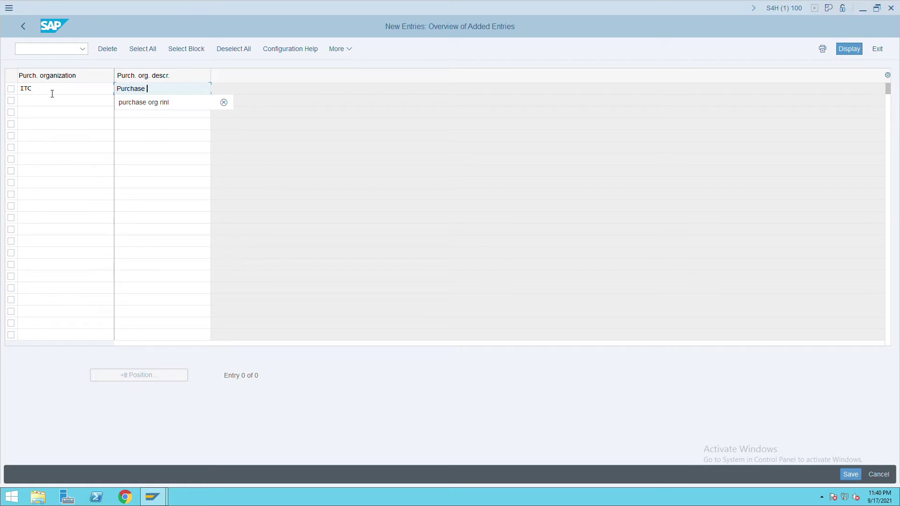
type(" ORG ITC")
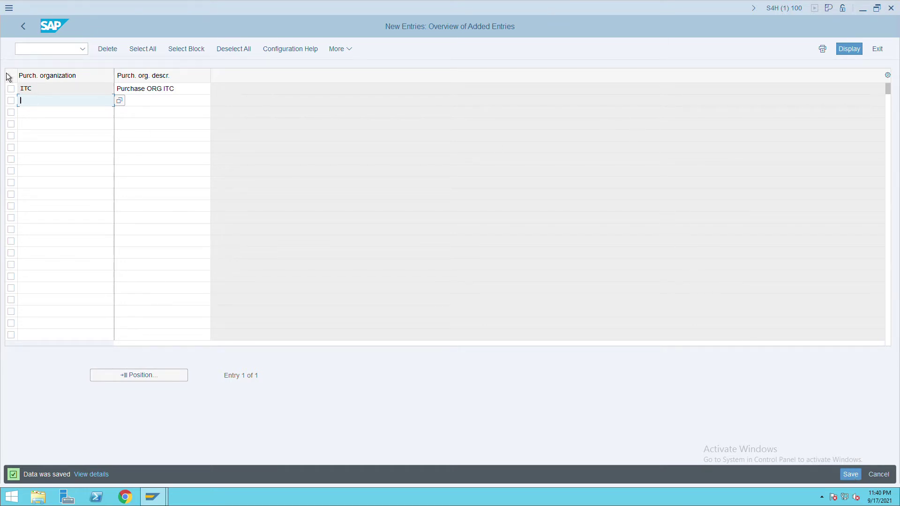
left_click(23, 26)
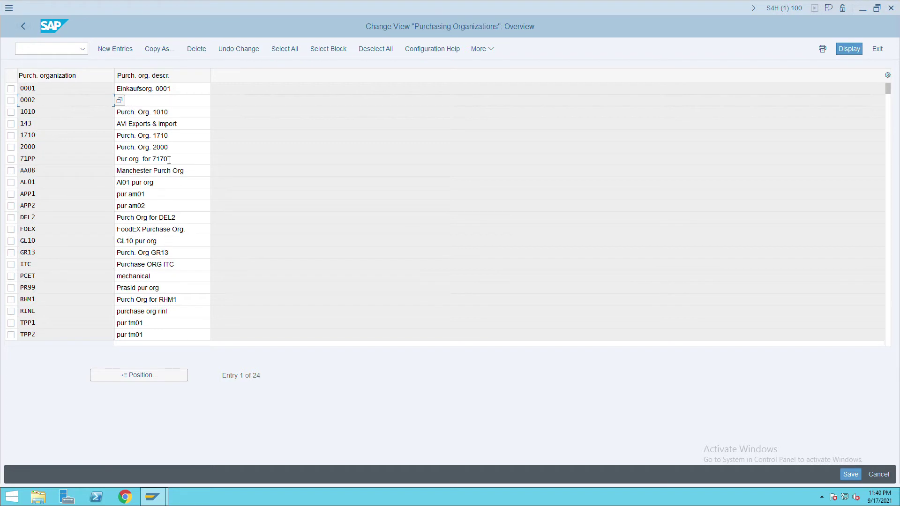
left_click(29, 33)
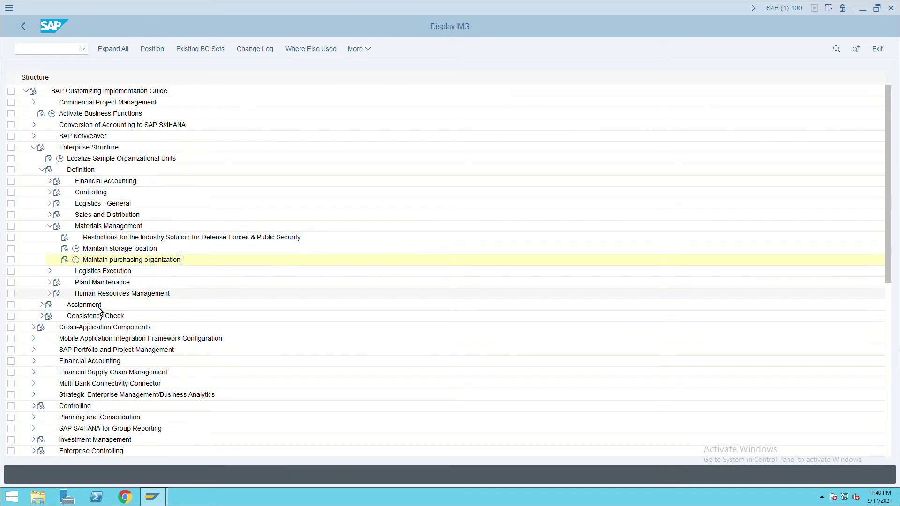
Open Assignment > Materials Management > Assign purchasing organization to company code.
left_click(42, 306)
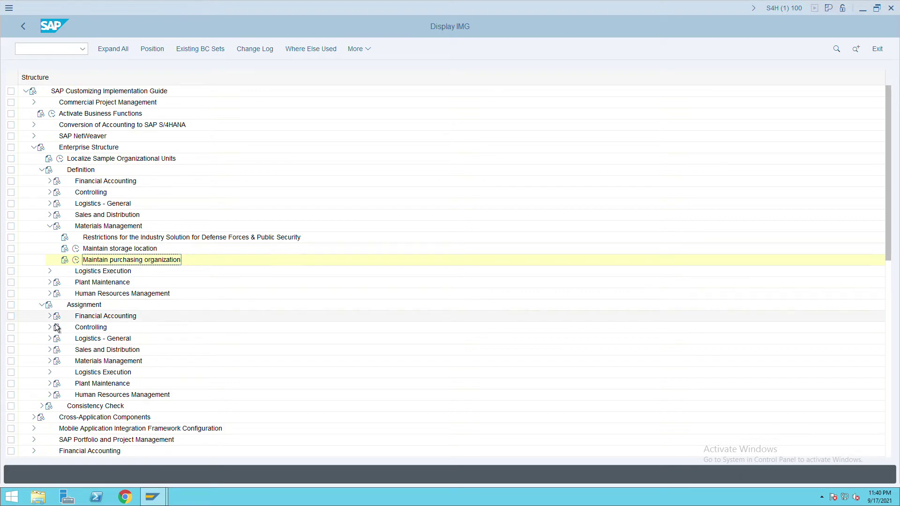
left_click(49, 316)
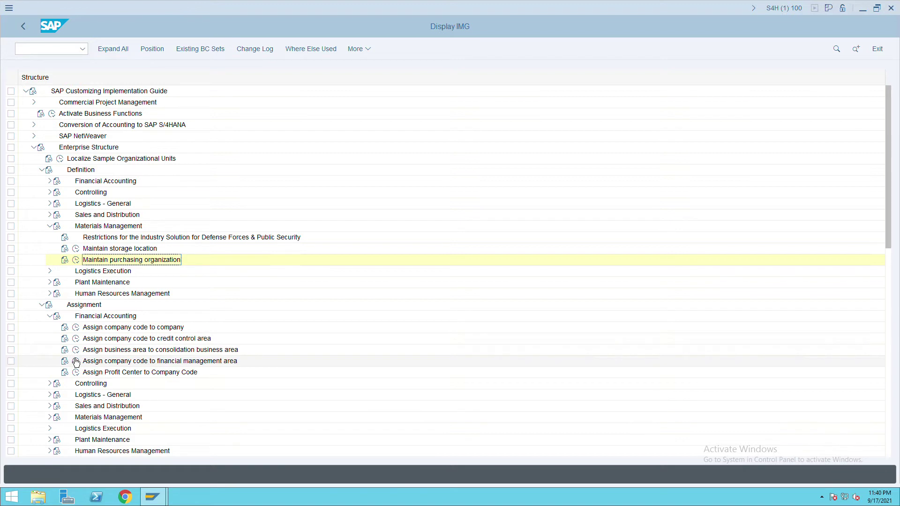
left_click(49, 316)
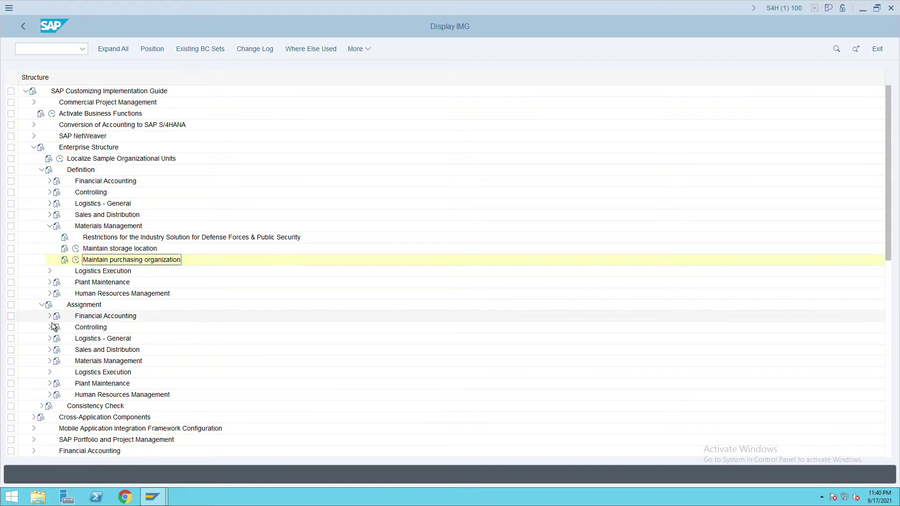
left_click(49, 360)
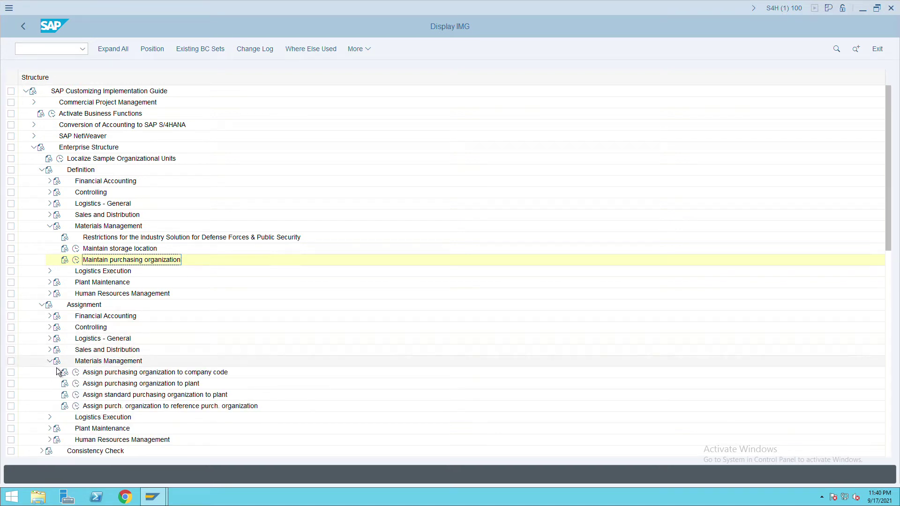
left_click(76, 372)
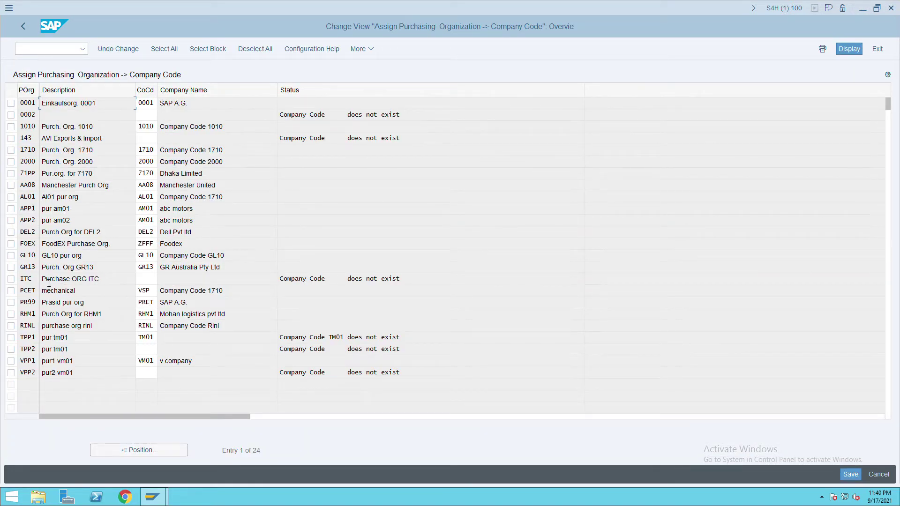
Assign company code ITC to purchasing organization ITC, save, and go back to the IMG.
left_click(146, 279)
type("ITC")
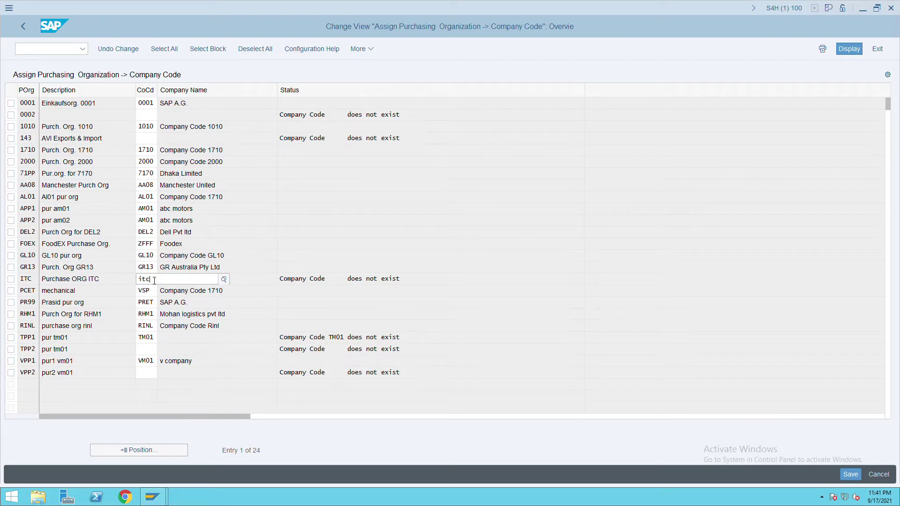
key("Return")
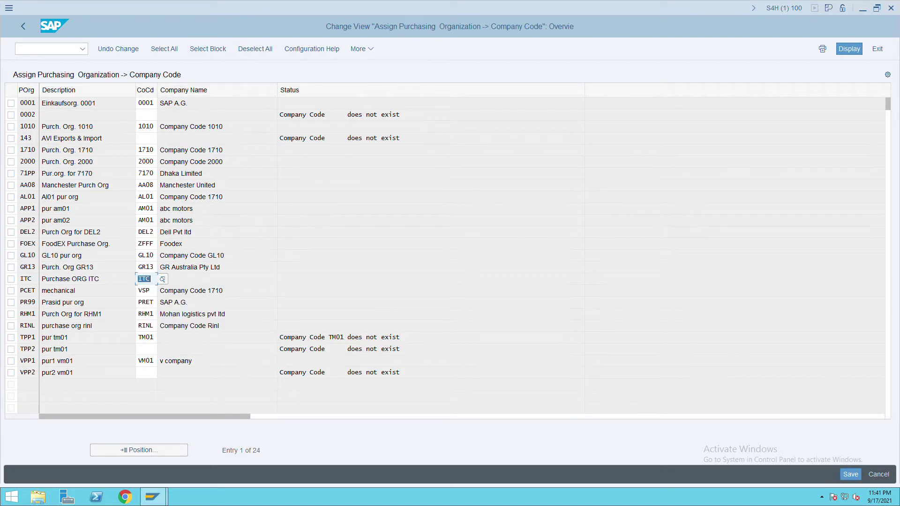
left_click(850, 475)
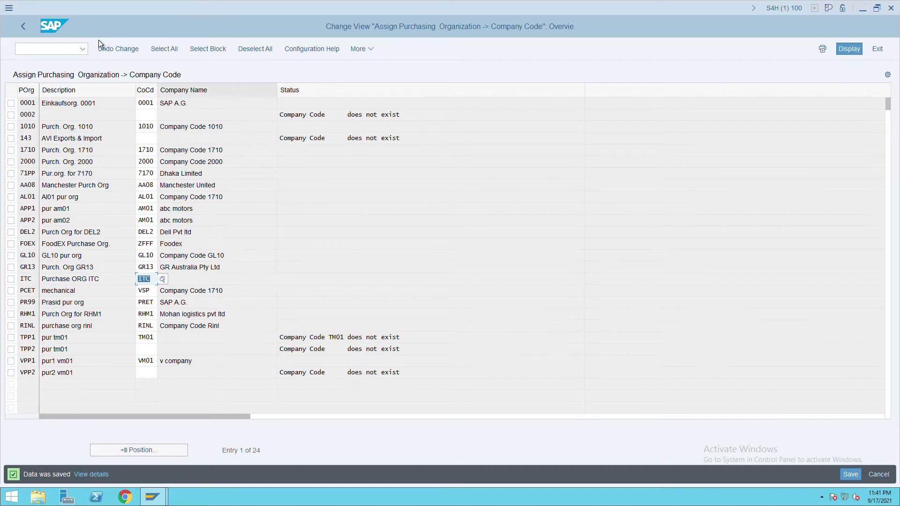
left_click(30, 35)
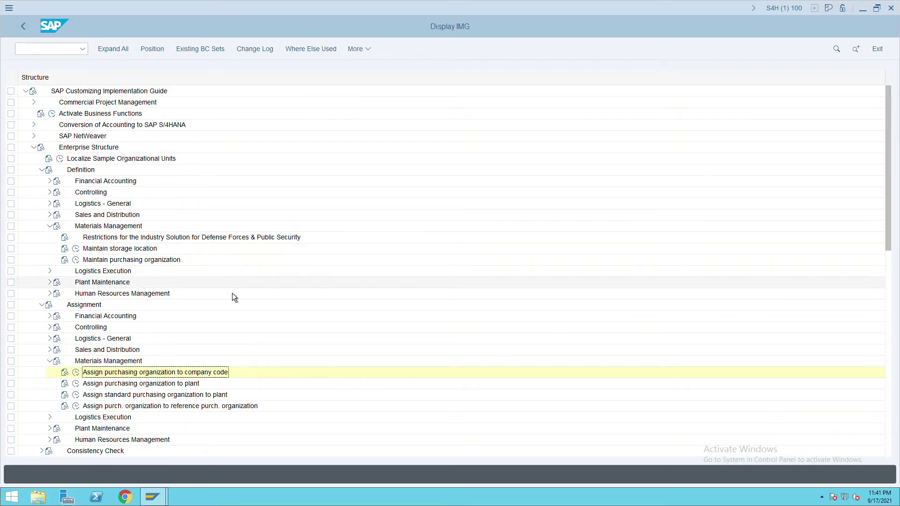
scroll(232, 293, "down", 5)
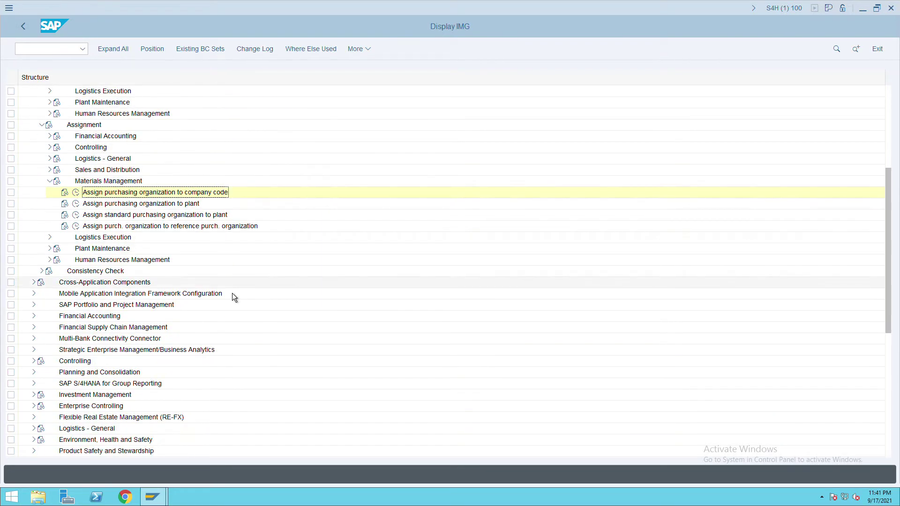
Expand Materials Management > Purchasing in the IMG and open Create Purchasing Groups.
scroll(232, 294, "down", 3)
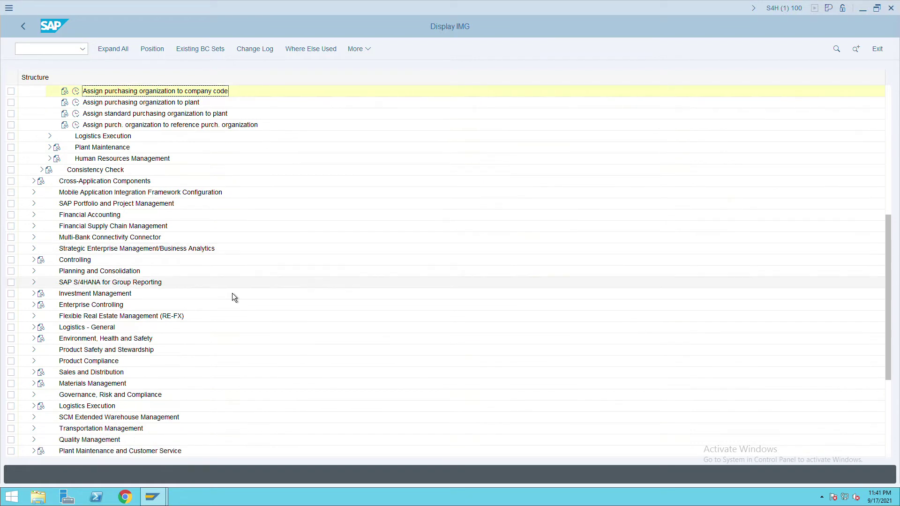
left_click(36, 383)
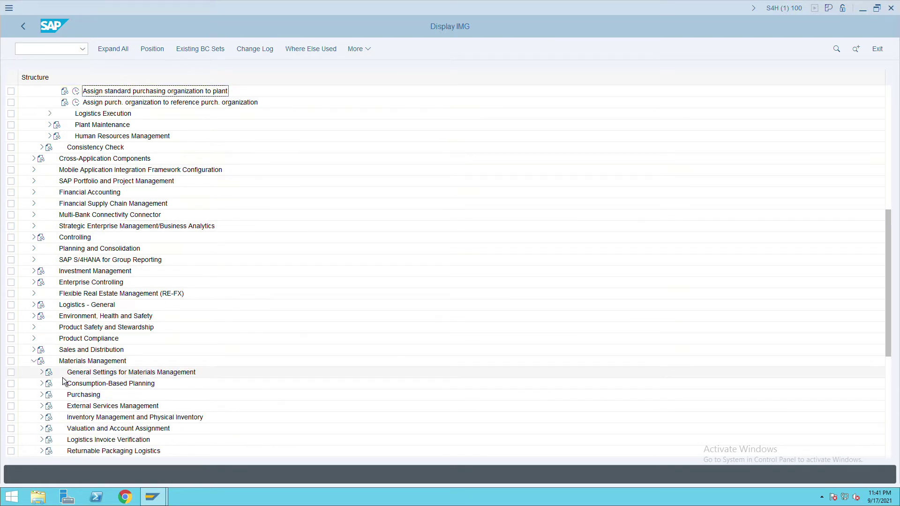
left_click(42, 394)
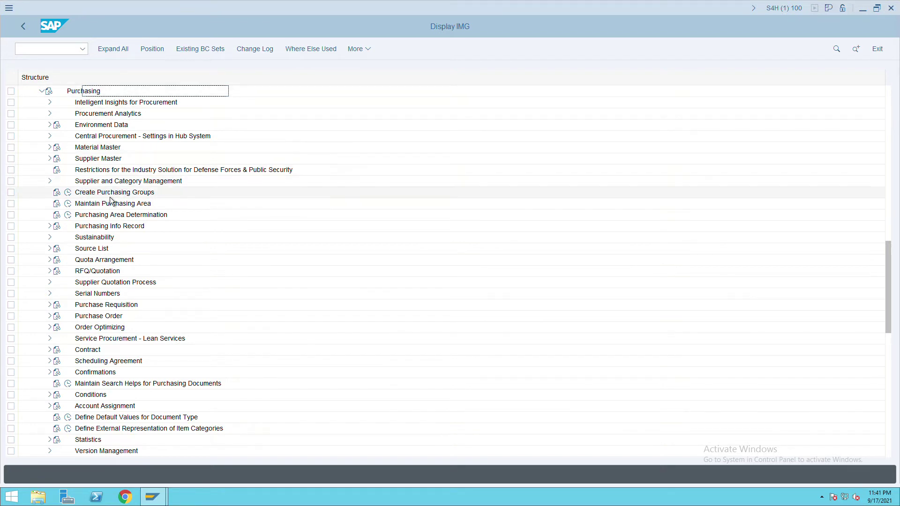
left_click(68, 192)
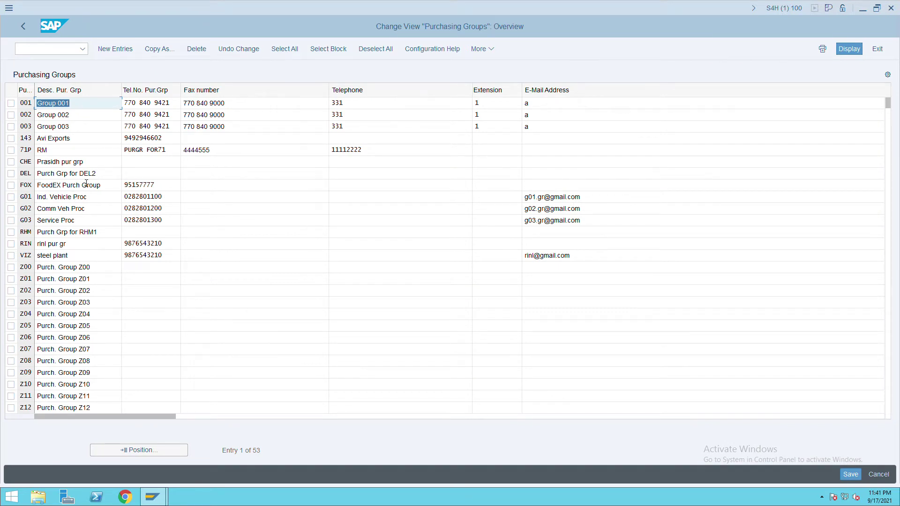
Create purchasing group ITC, 'ITC Pur Chase Grou', telephone 'ITCPur Grp', save, and return.
left_click(121, 52)
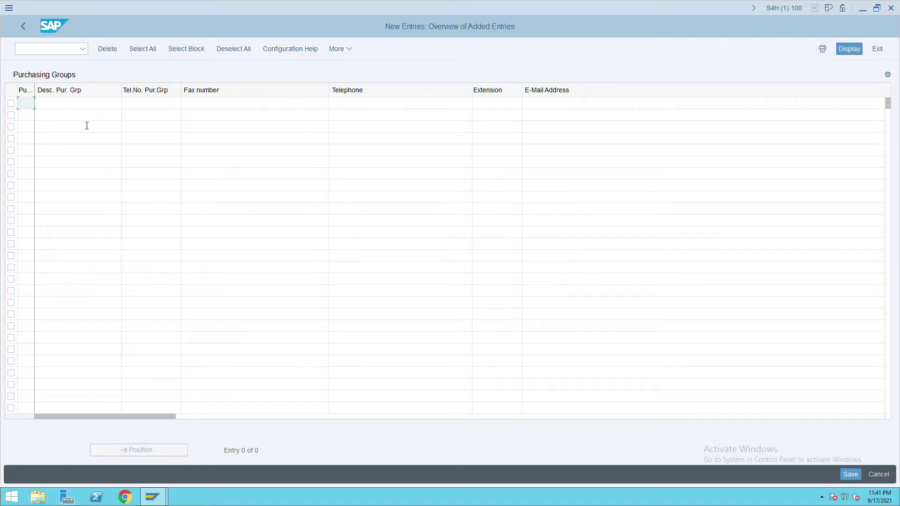
type("ITC")
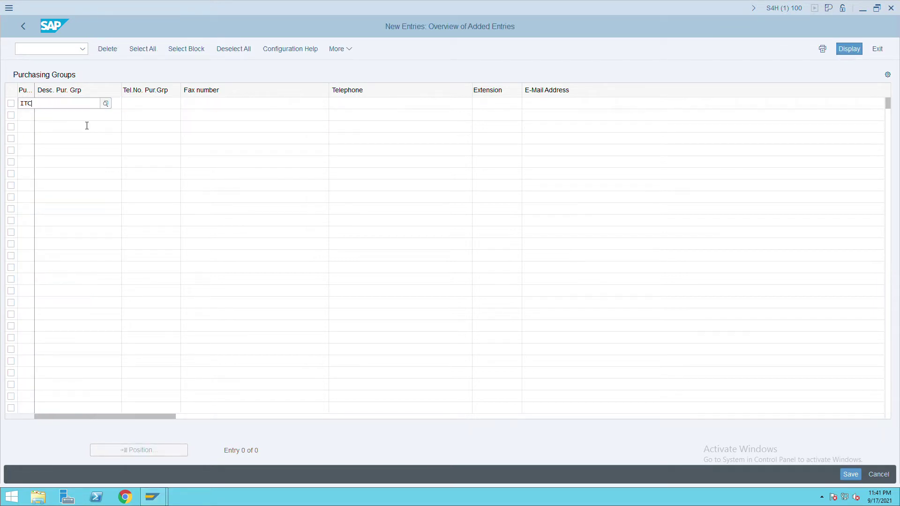
key("Tab")
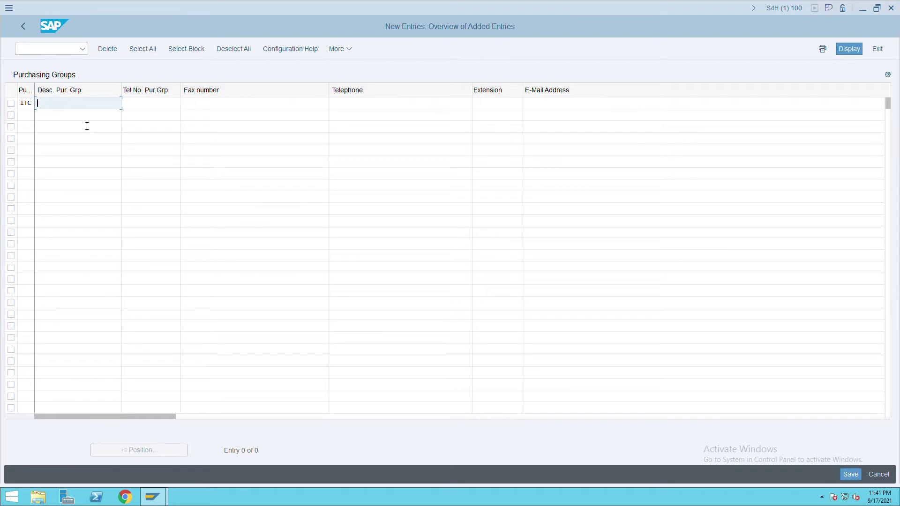
type("ITC Pur Chase Grou")
key("Tab")
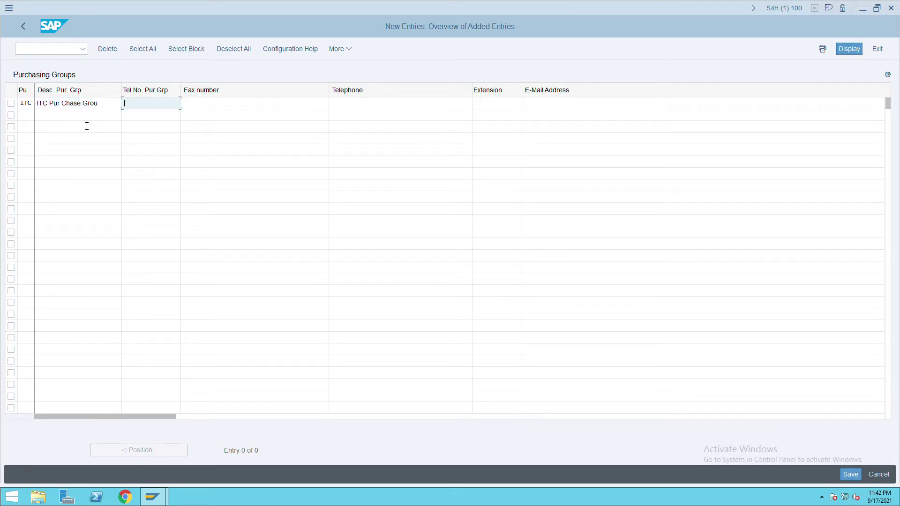
type("ITCPur Grp")
left_click(850, 474)
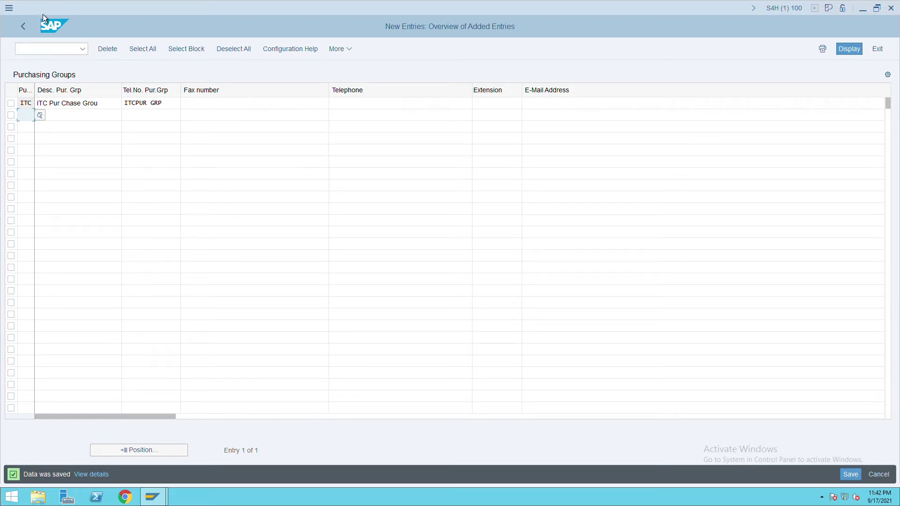
left_click(28, 35)
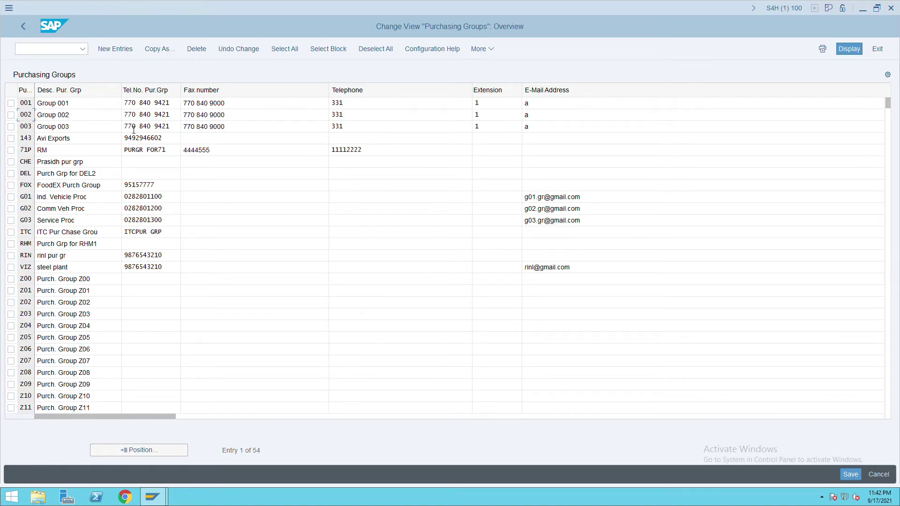
left_click(31, 33)
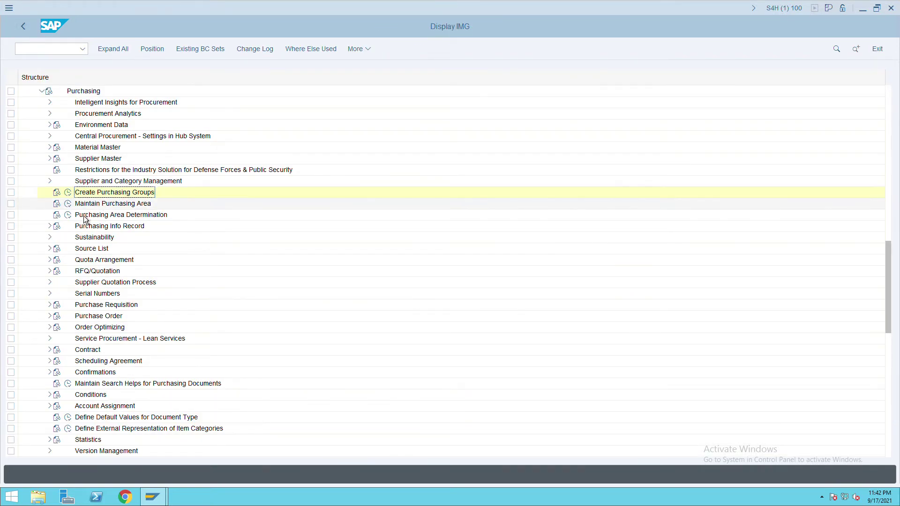
In Maintain Purchasing Area, add area ITC described 'ITC PA', save, and return to the IMG.
left_click(68, 204)
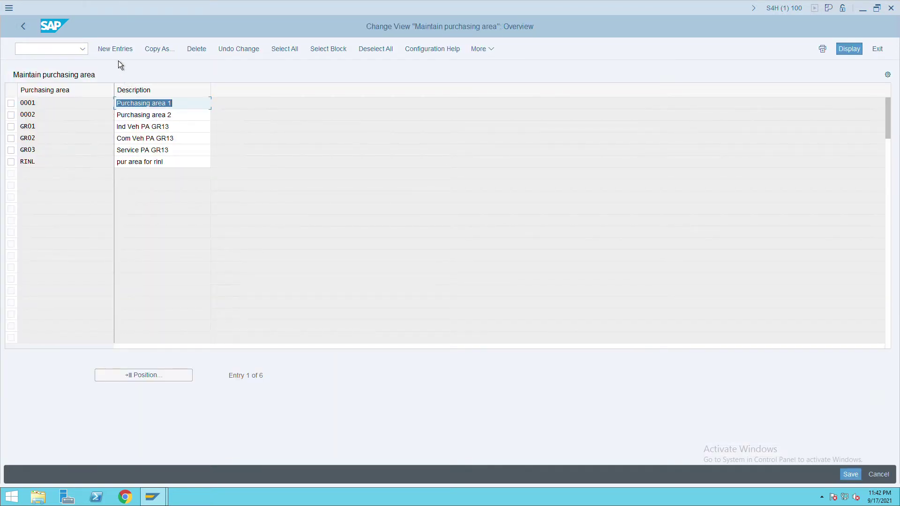
left_click(120, 54)
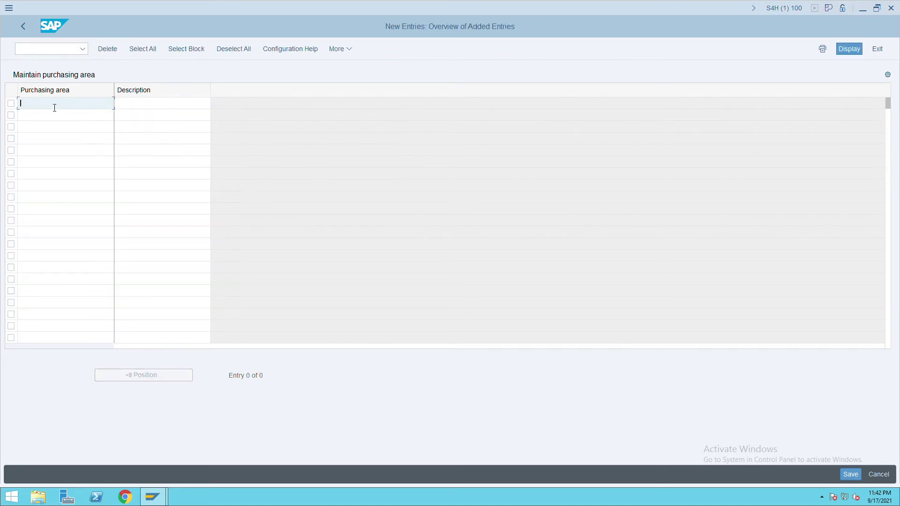
type("ITC")
key("Tab")
type("ITC ")
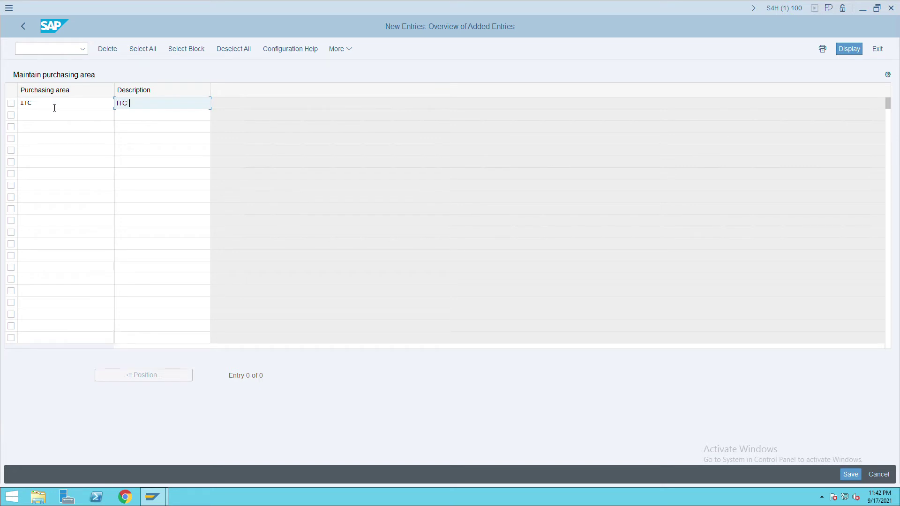
type("PA")
left_click(854, 478)
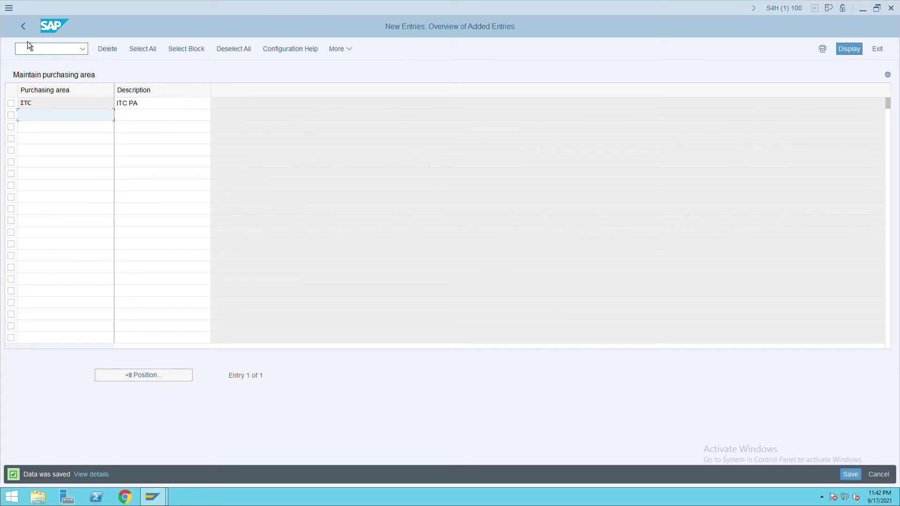
left_click(25, 27)
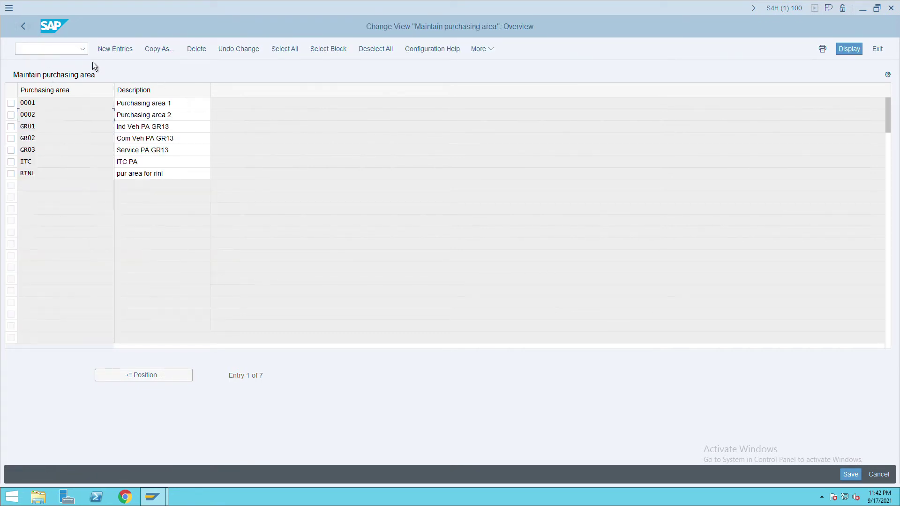
left_click(861, 475)
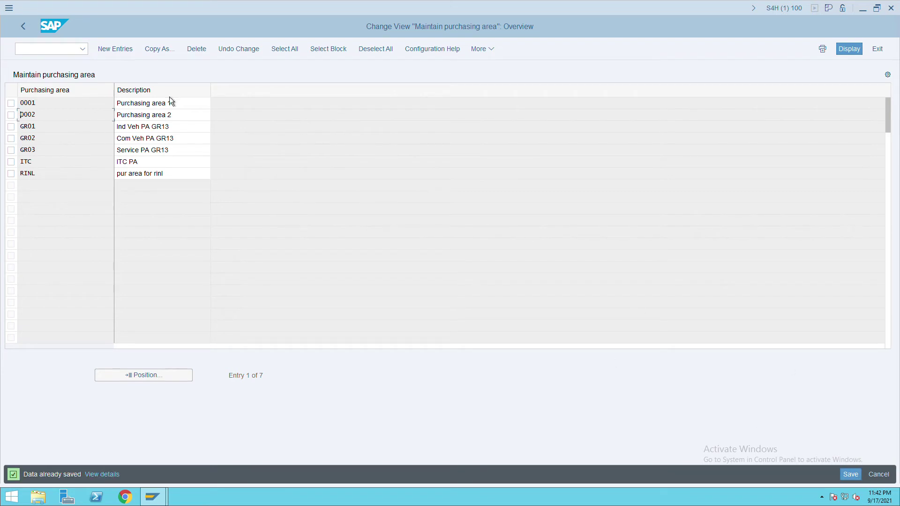
left_click(27, 34)
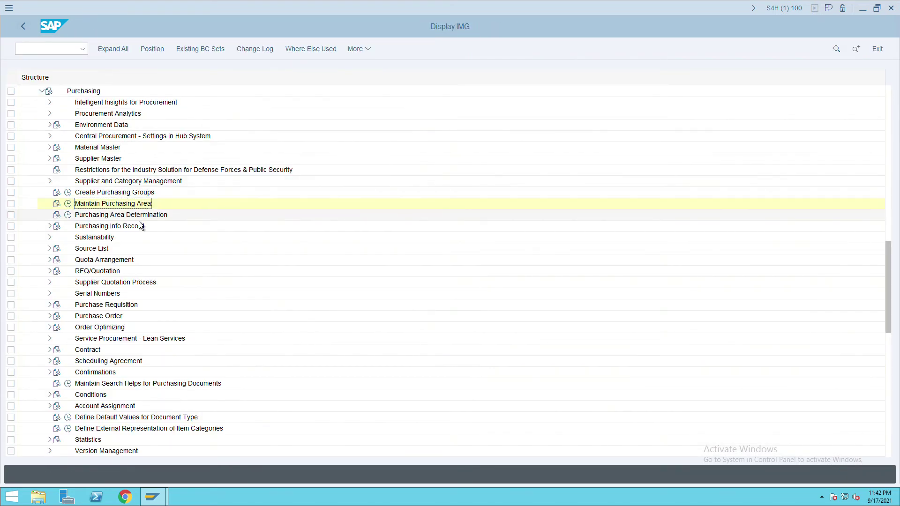
Add a purchasing area determination entry mapping purchasing org ITC and group ITC to area ITC.
left_click(68, 215)
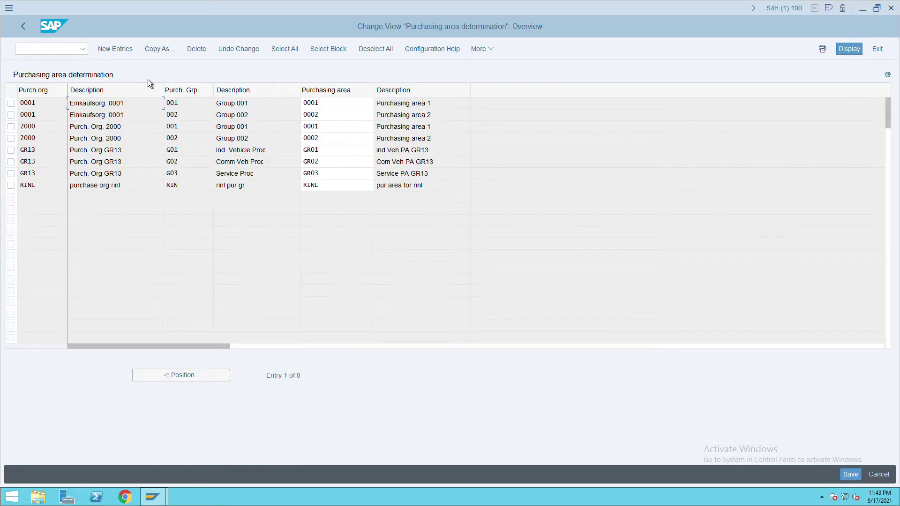
left_click(123, 54)
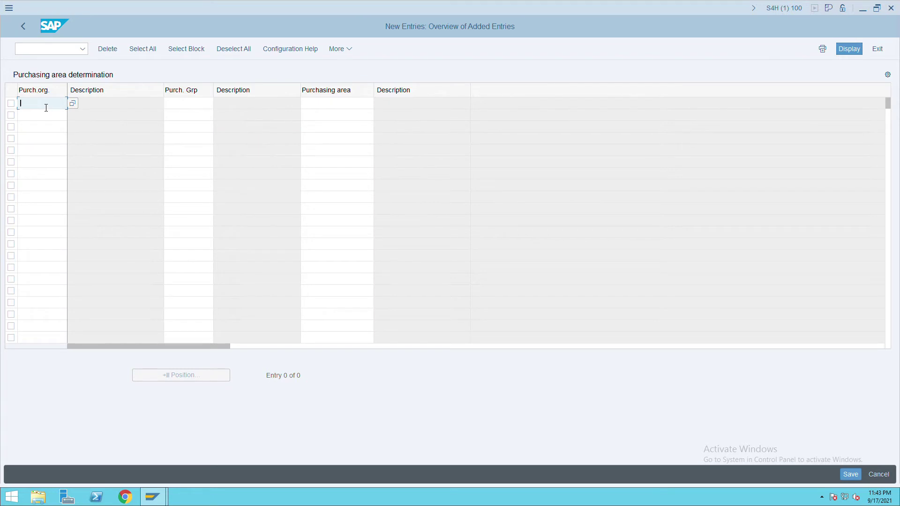
type("itc")
key("Tab")
type("itc")
key("Tab")
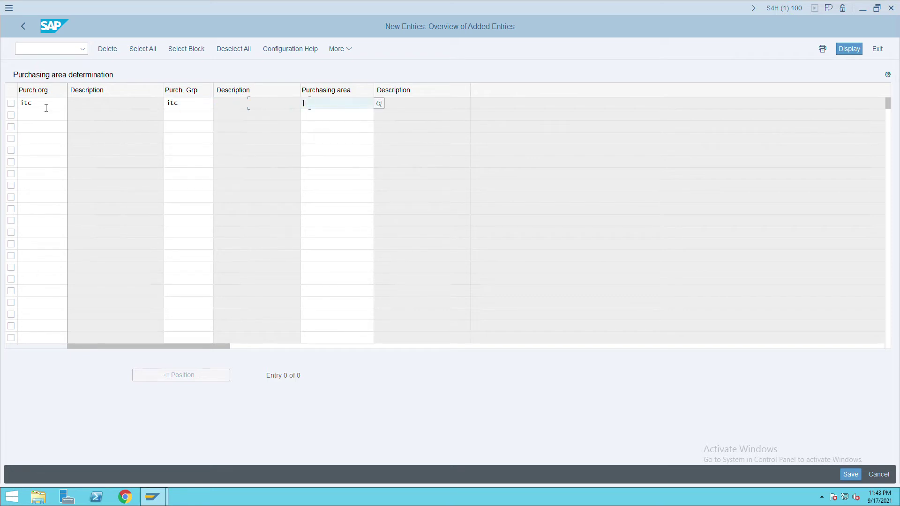
type("itc")
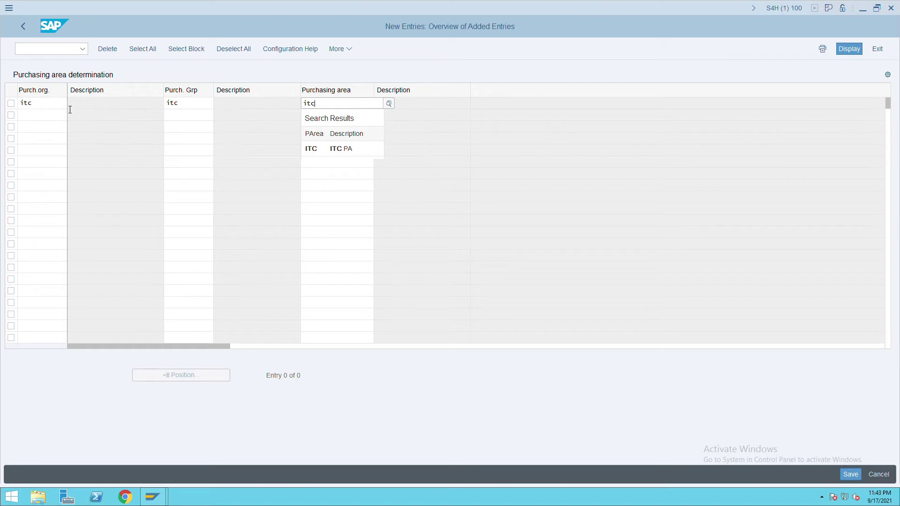
key("Return")
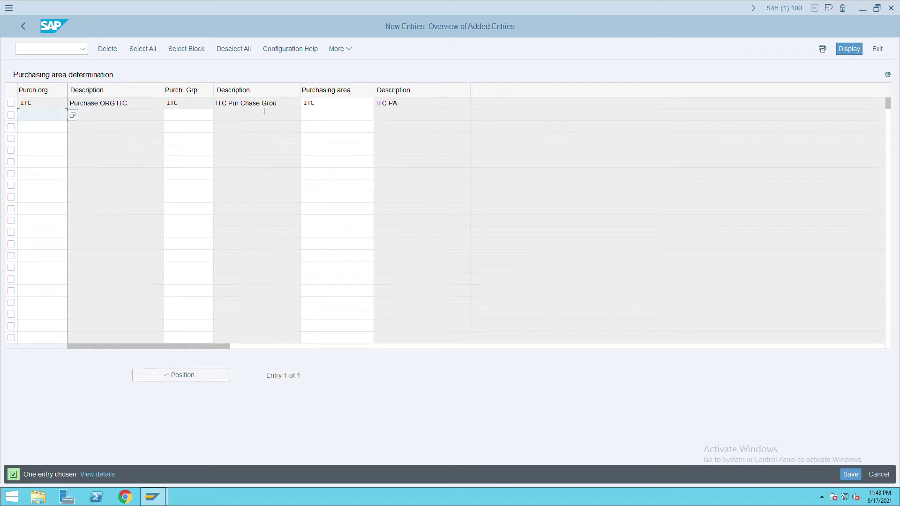
Save the new purchasing area entry and go back to the IMG tree.
left_click(853, 475)
left_click(854, 476)
key("ctrl+s")
left_click(30, 30)
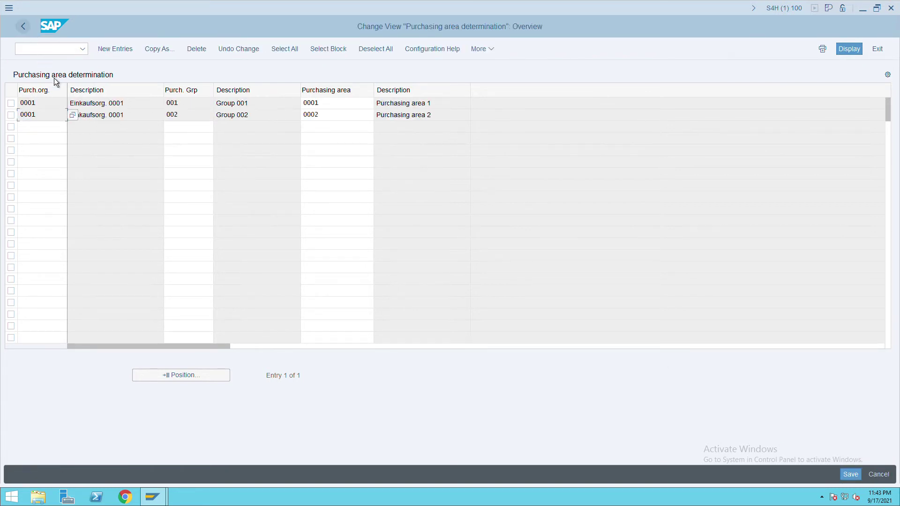
left_click(30, 30)
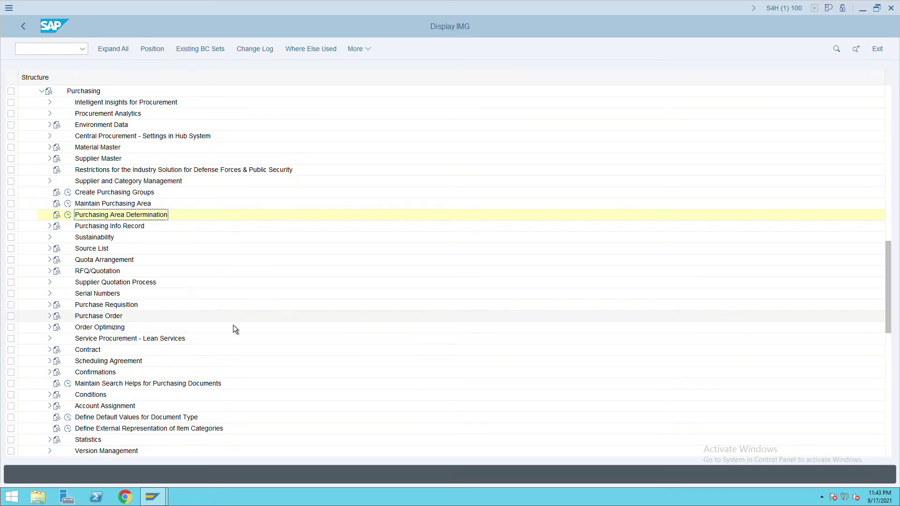
Collapse Purchasing, then run Logistics - General > Material Master > Settings for Key Fields > Define Material Groups.
scroll(233, 325, "down", 1)
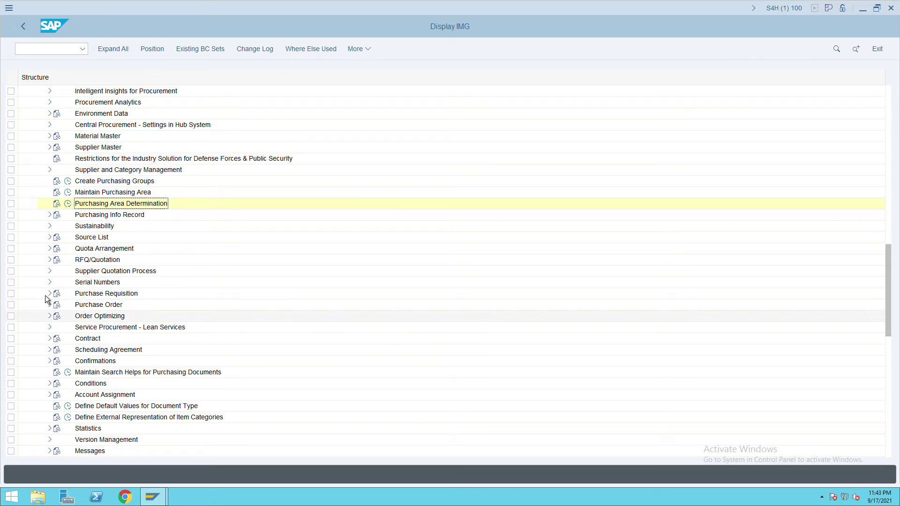
scroll(78, 290, "down", 3)
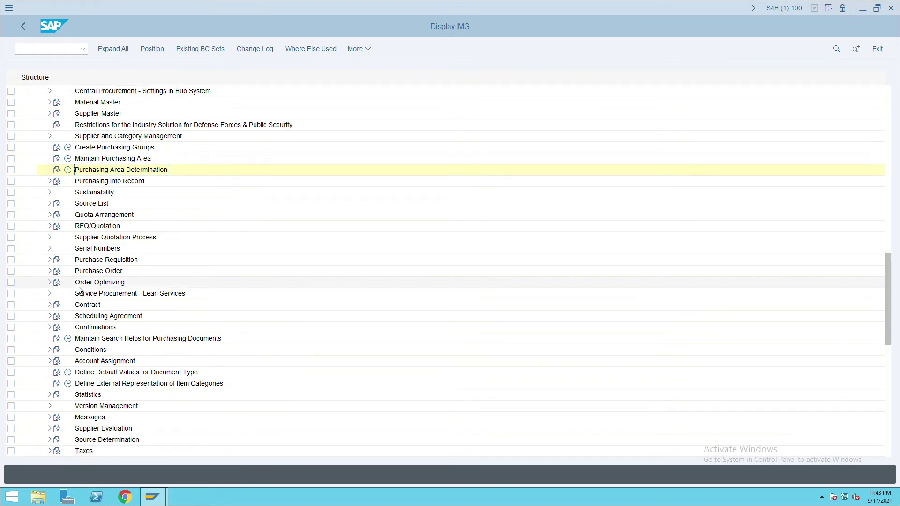
scroll(79, 291, "up", 12)
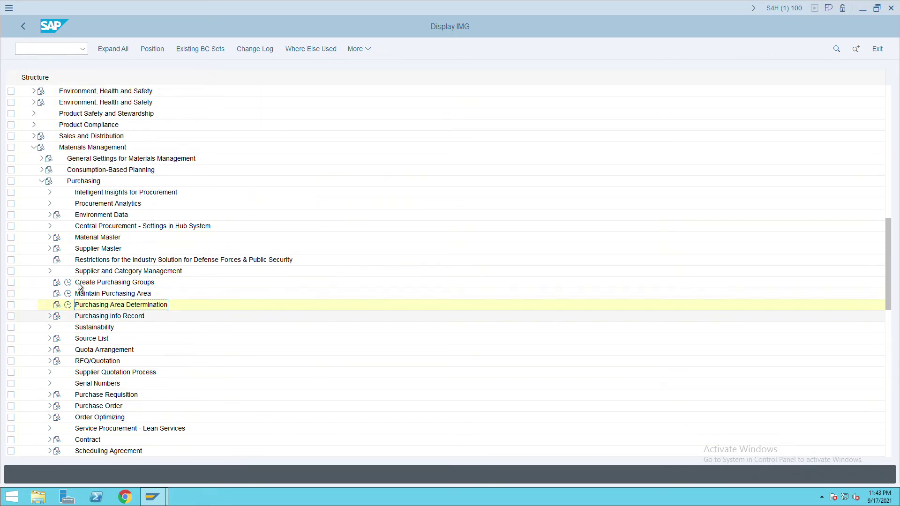
left_click(42, 181)
scroll(70, 225, "up", 3)
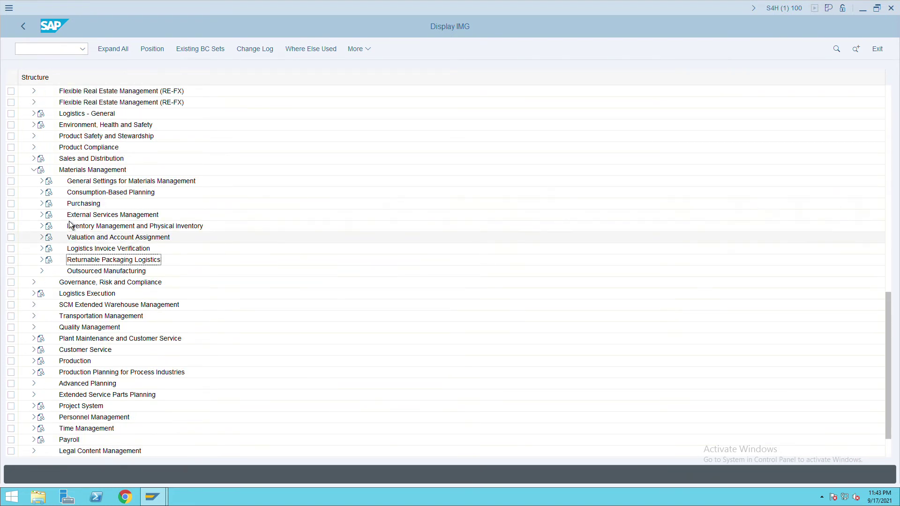
scroll(71, 225, "up", 2)
left_click(41, 149)
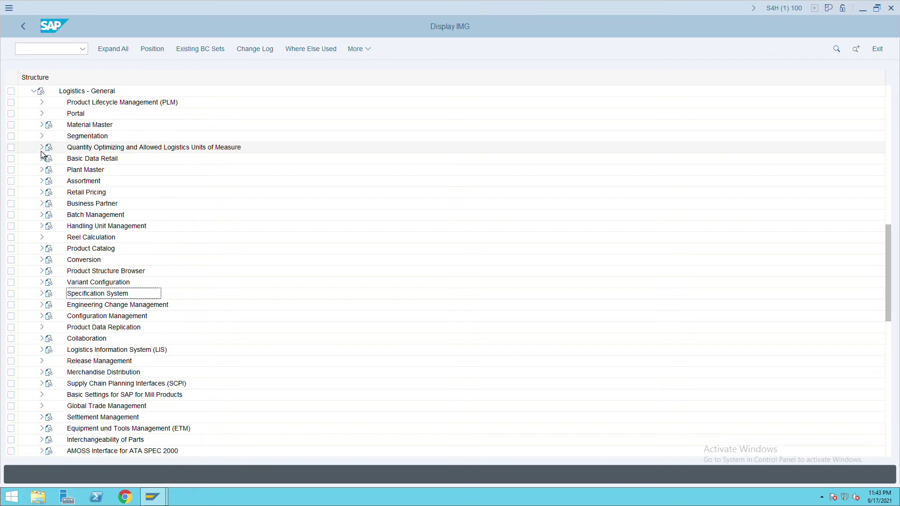
left_click(41, 124)
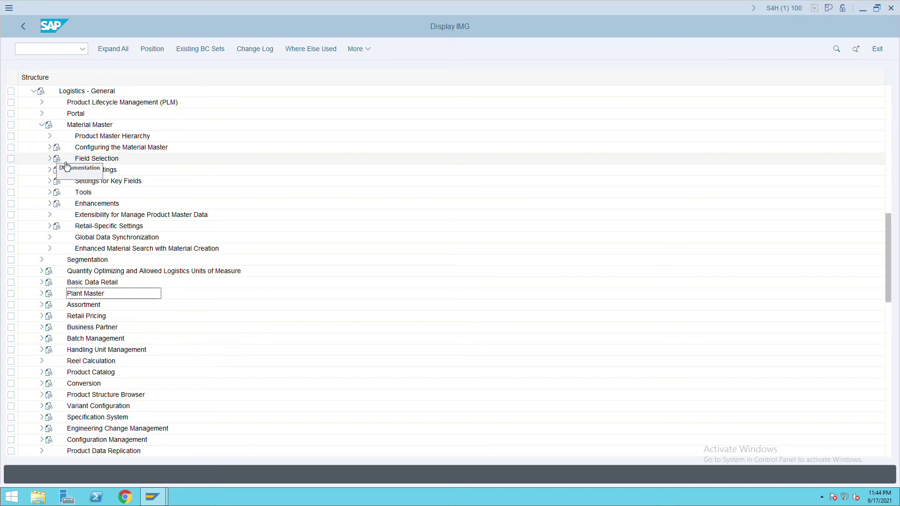
left_click(50, 182)
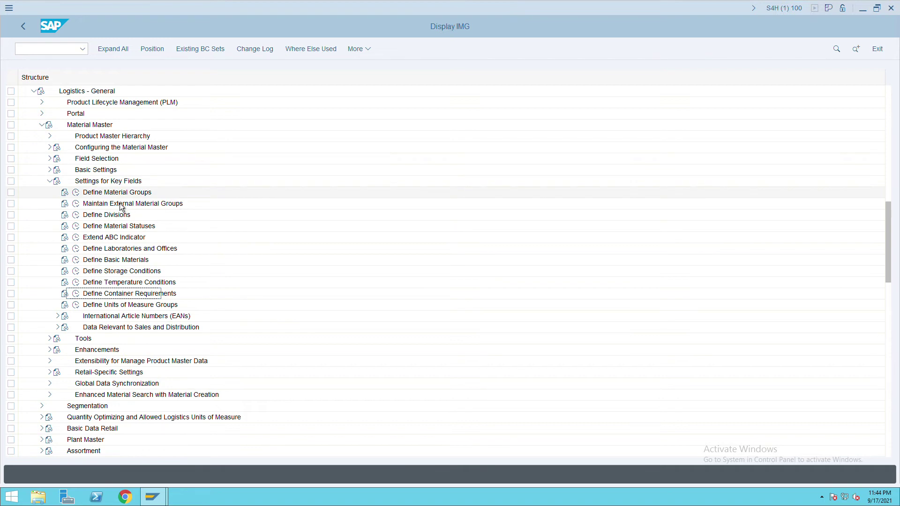
left_click(78, 194)
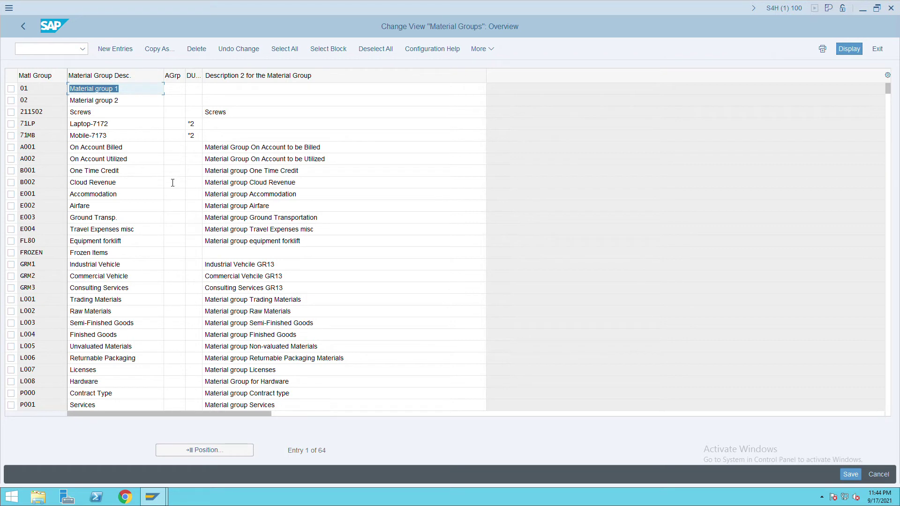
Create material group ITC described 'itc material group', save it, and back out to the IMG.
left_click(123, 59)
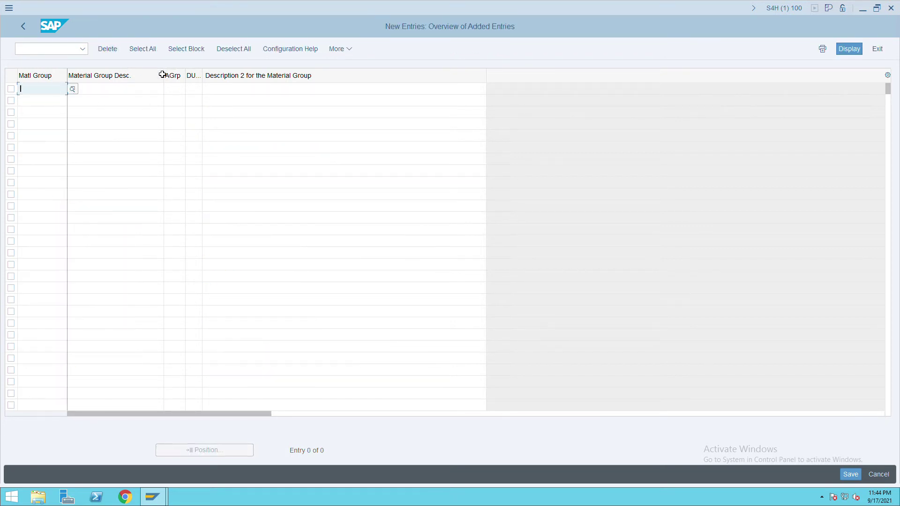
type("itc")
key("Tab")
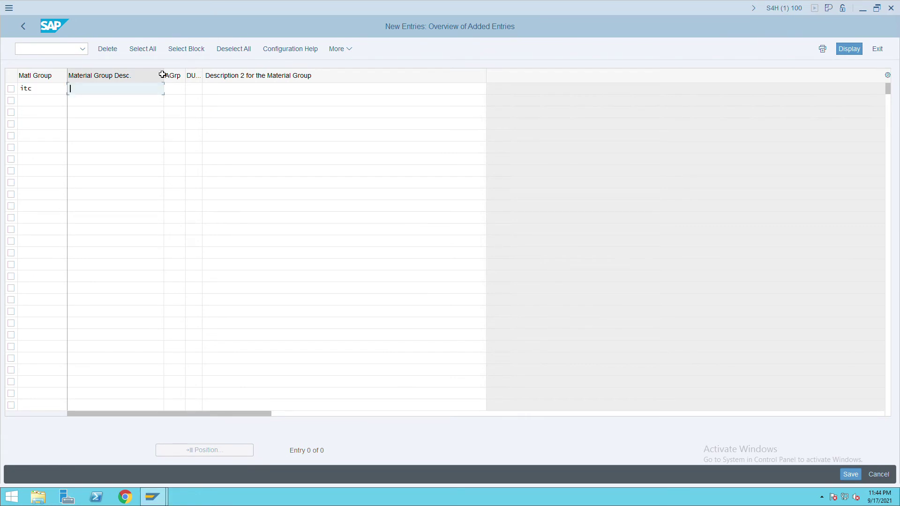
type("itc material group")
key("Return")
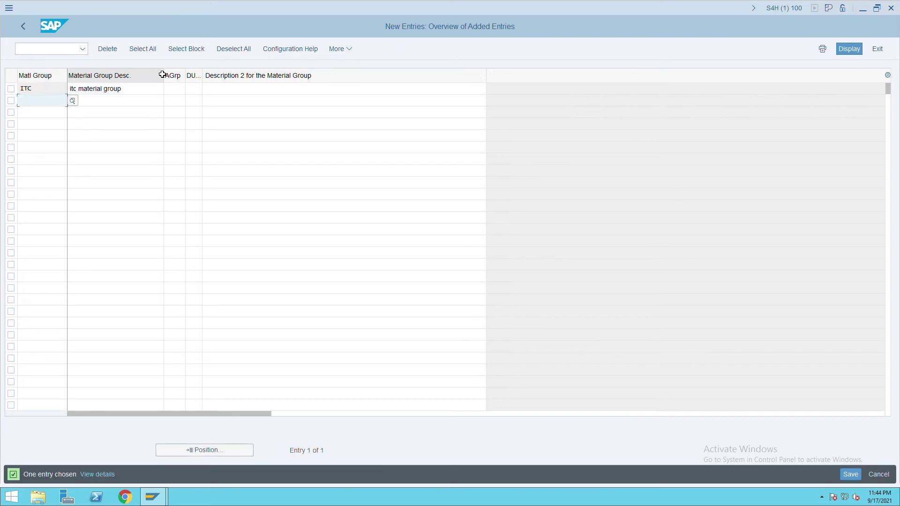
left_click(852, 474)
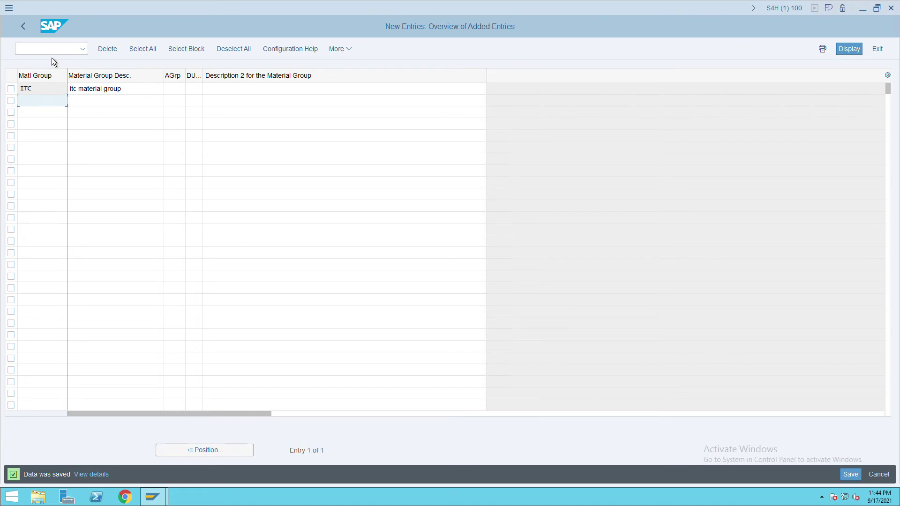
left_click(24, 28)
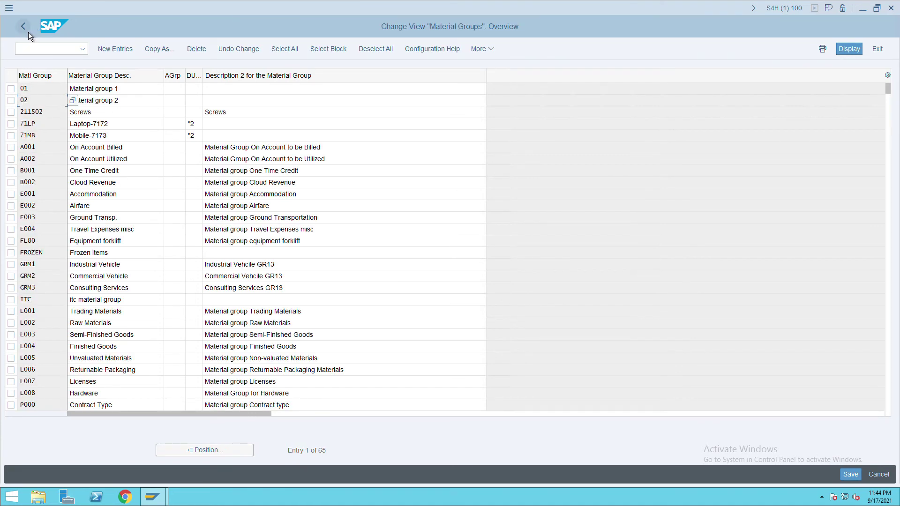
left_click(27, 31)
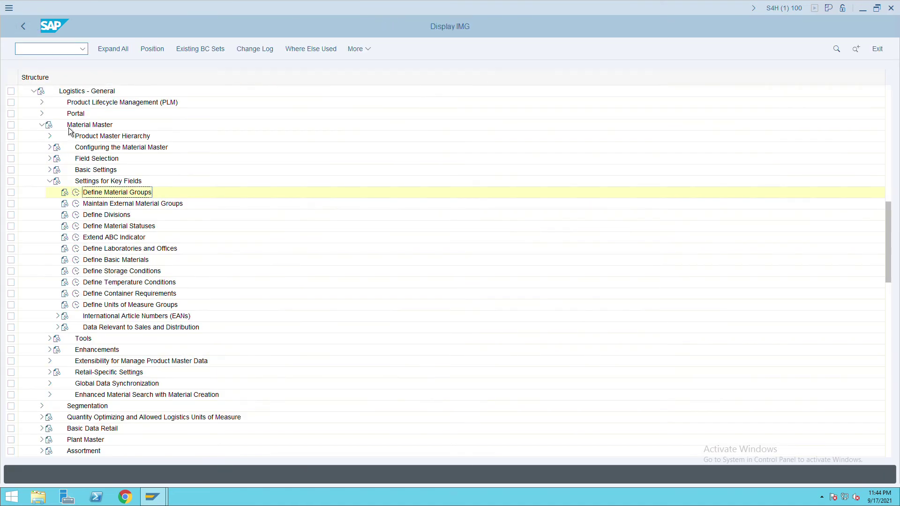
Collapse Material Master and Logistics - General, then expand Materials Management > Purchasing > Purchase Order.
left_click(42, 126)
scroll(41, 147, "up", 4)
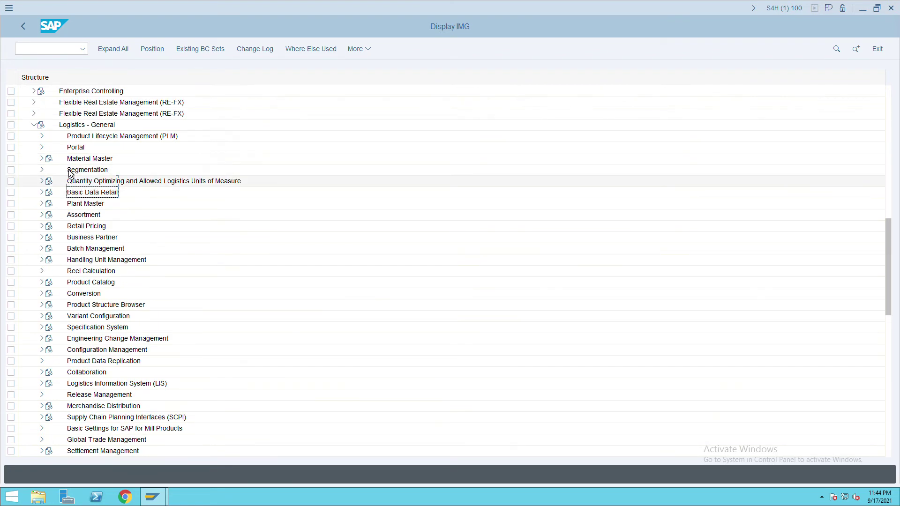
left_click(33, 136)
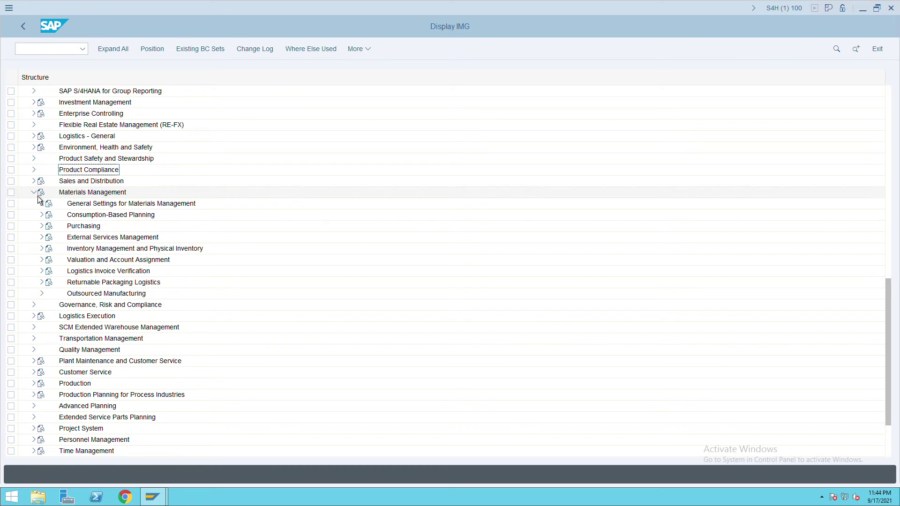
left_click(45, 231)
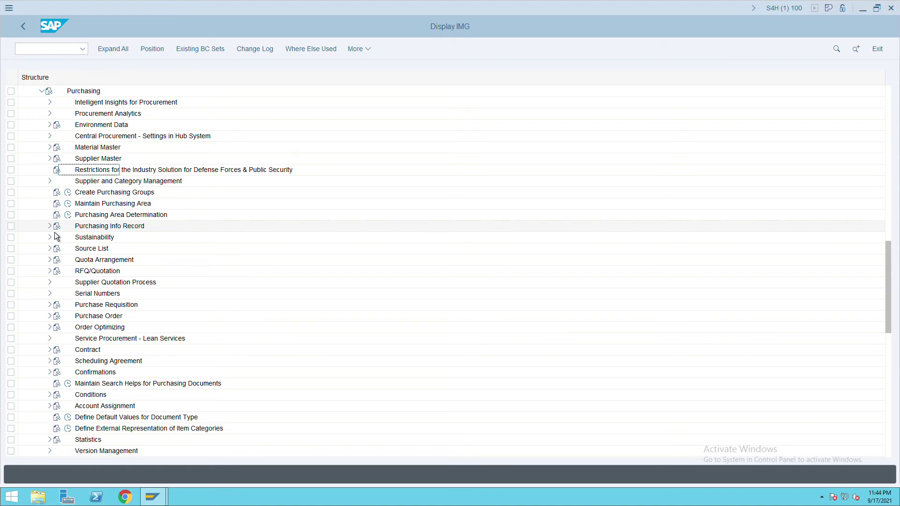
scroll(91, 348, "down", 2)
scroll(91, 350, "down", 3)
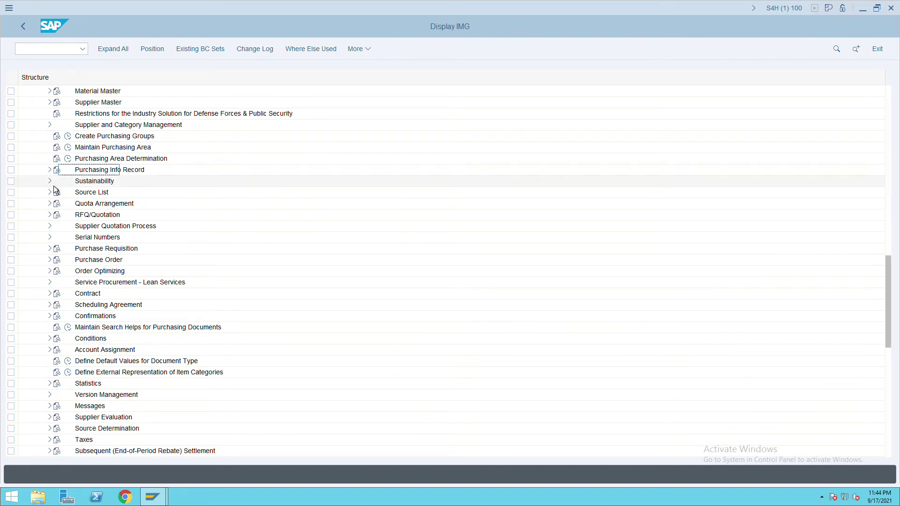
scroll(68, 169, "up", 7)
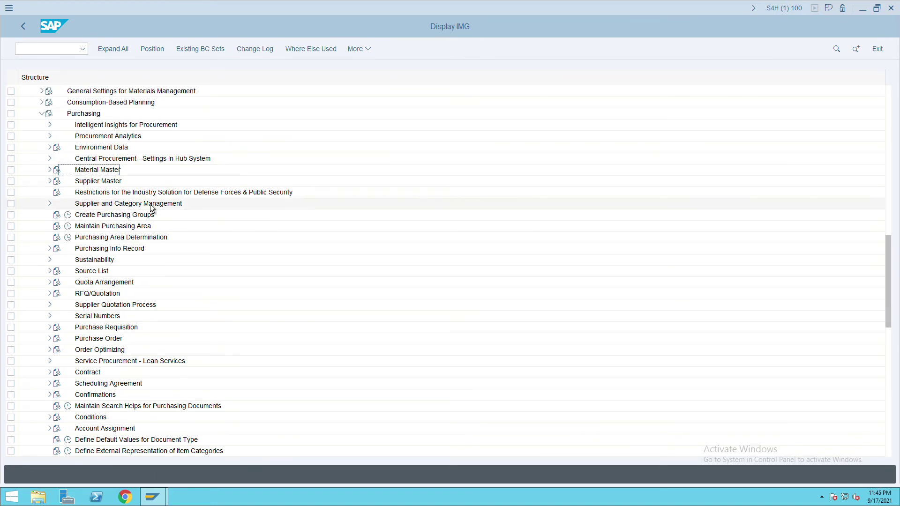
left_click(50, 339)
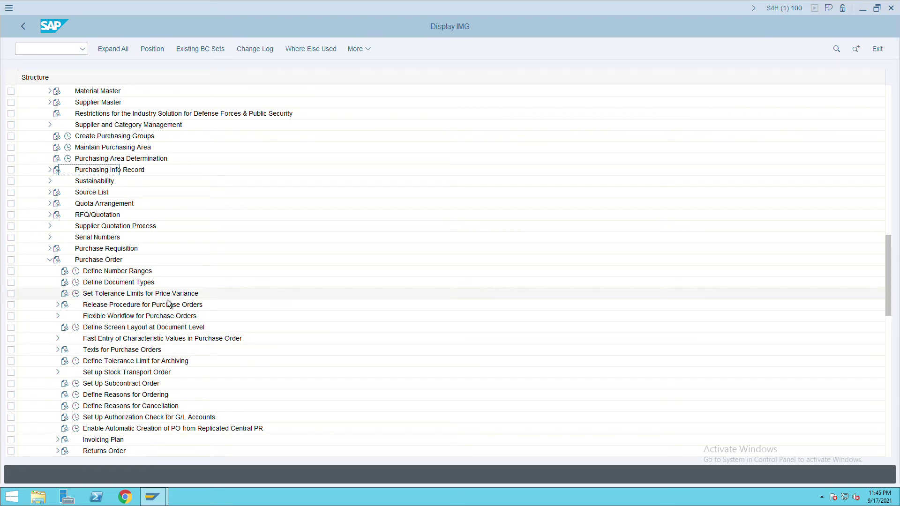
left_click(76, 293)
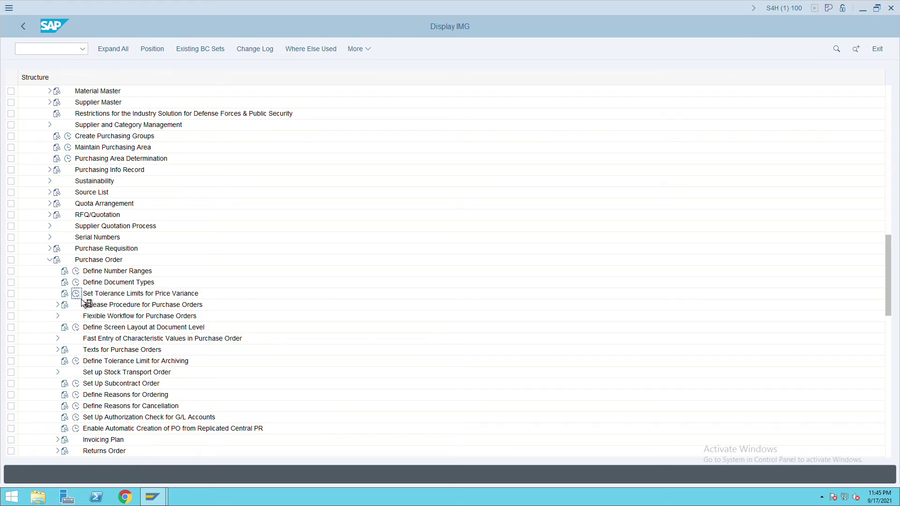
left_click(168, 361)
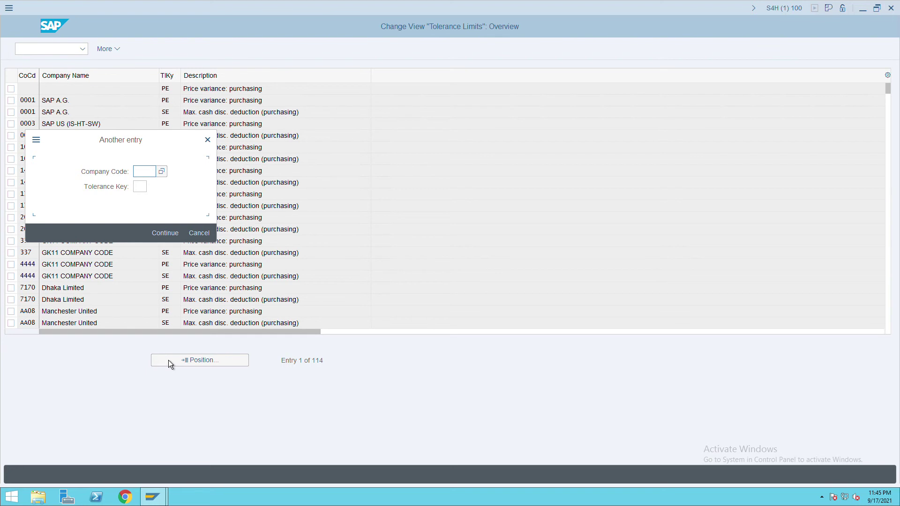
type("ML01")
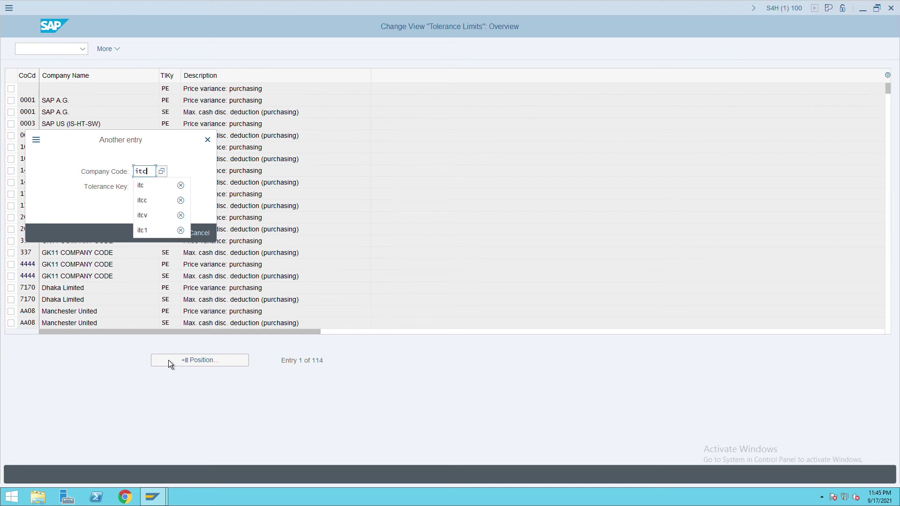
key("Return")
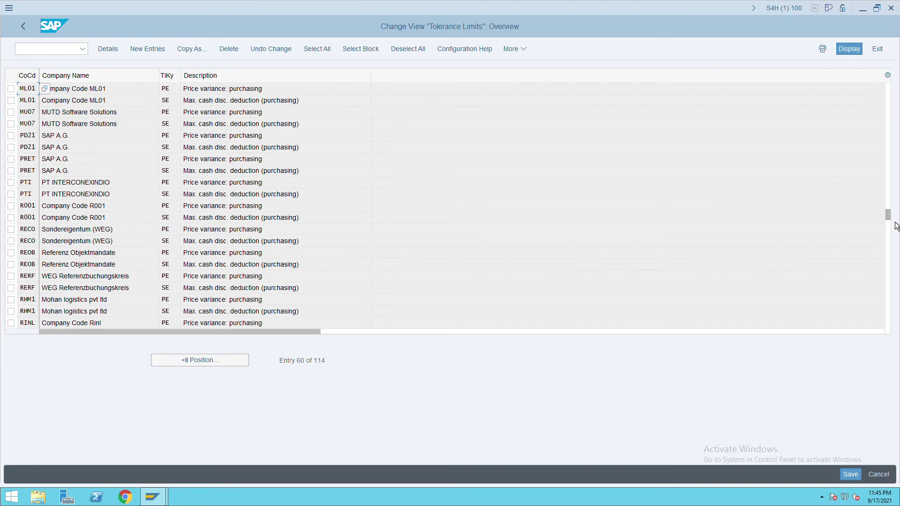
left_click(887, 92)
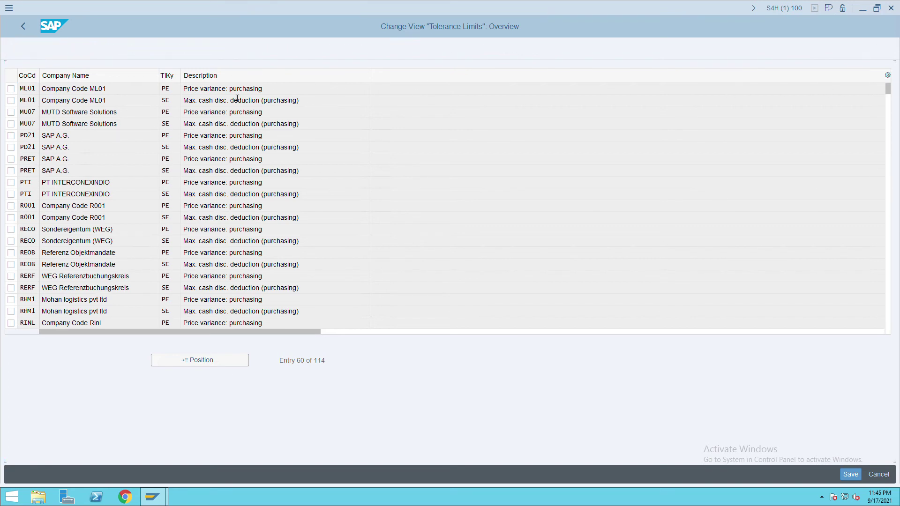
Copy company code 0001's PE and SE tolerance entries to company code ITC and save.
left_click(10, 100)
left_click(11, 112)
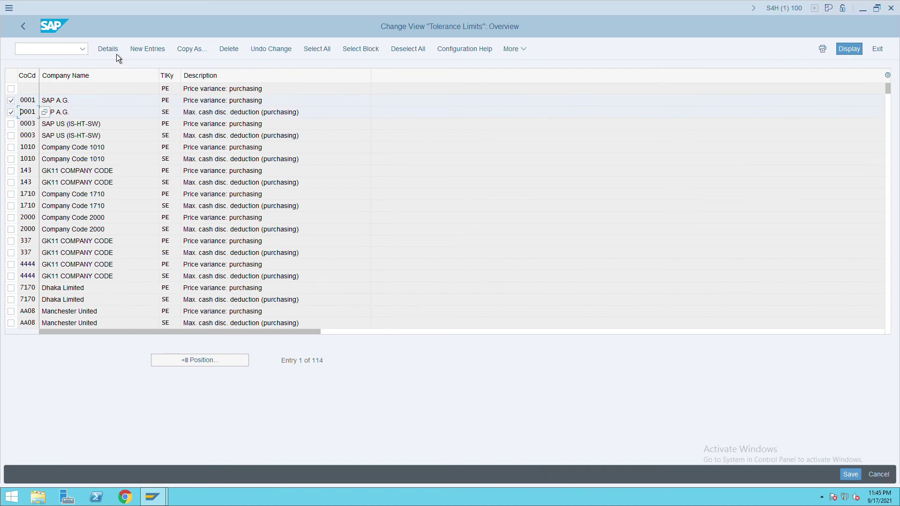
left_click(191, 53)
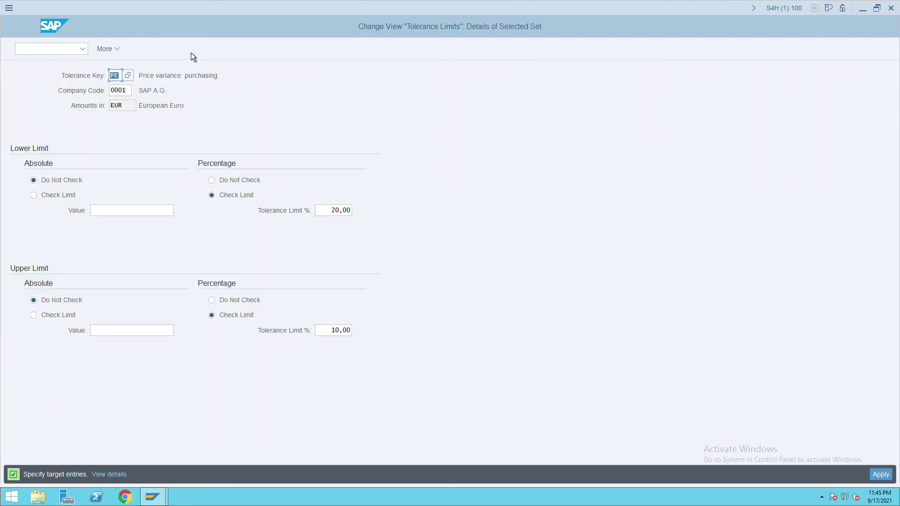
key("Tab")
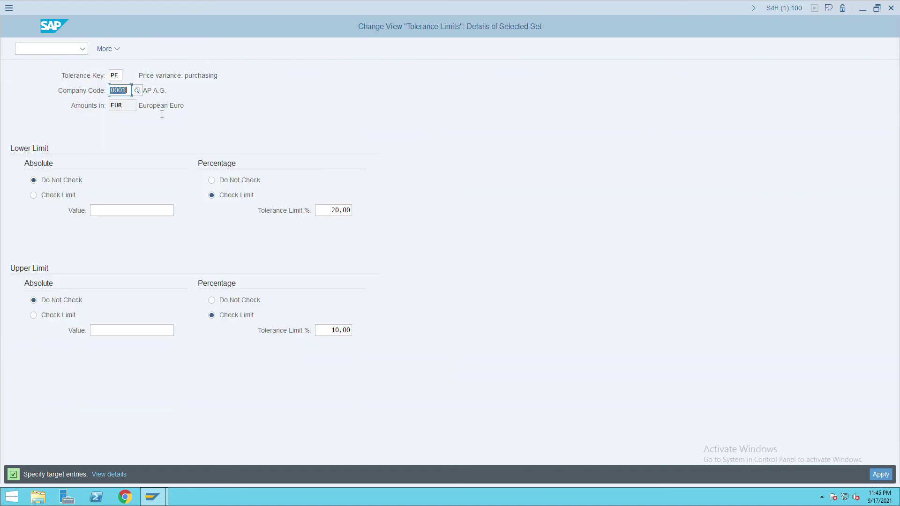
type("1710")
key("Return")
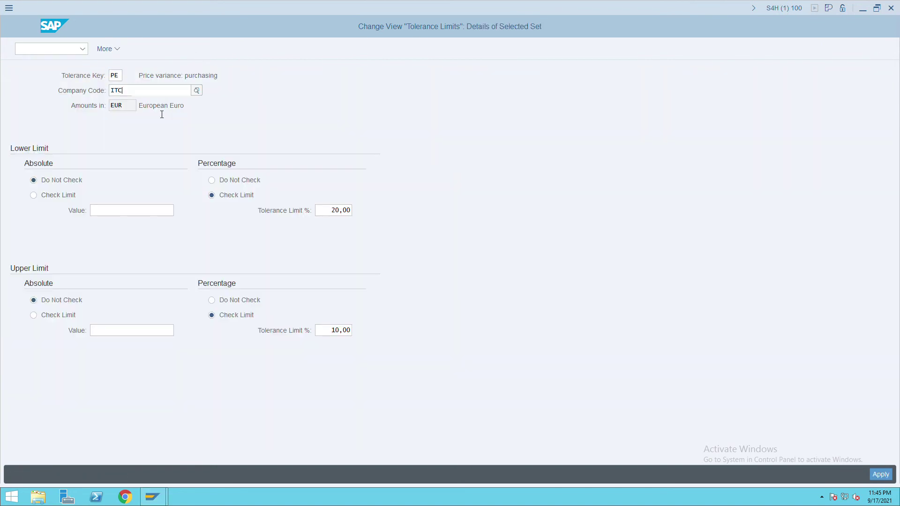
key("Tab")
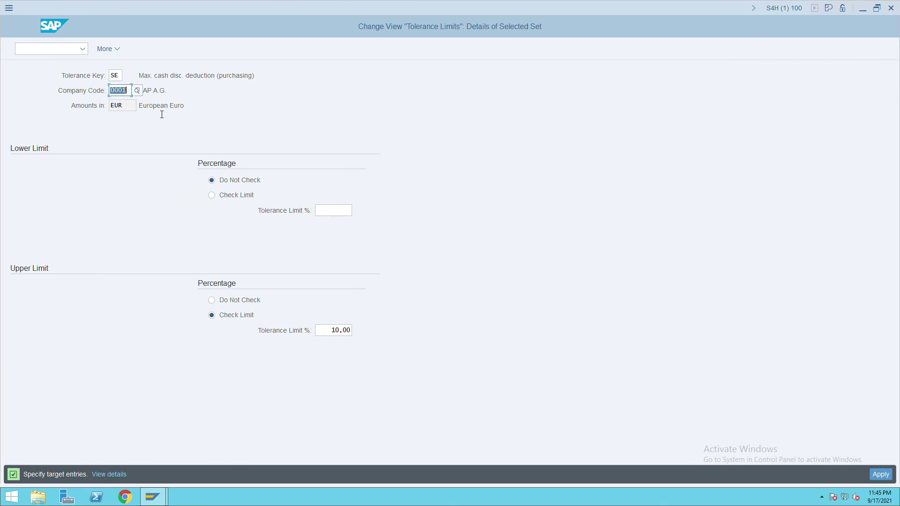
type("ITC")
key("Return")
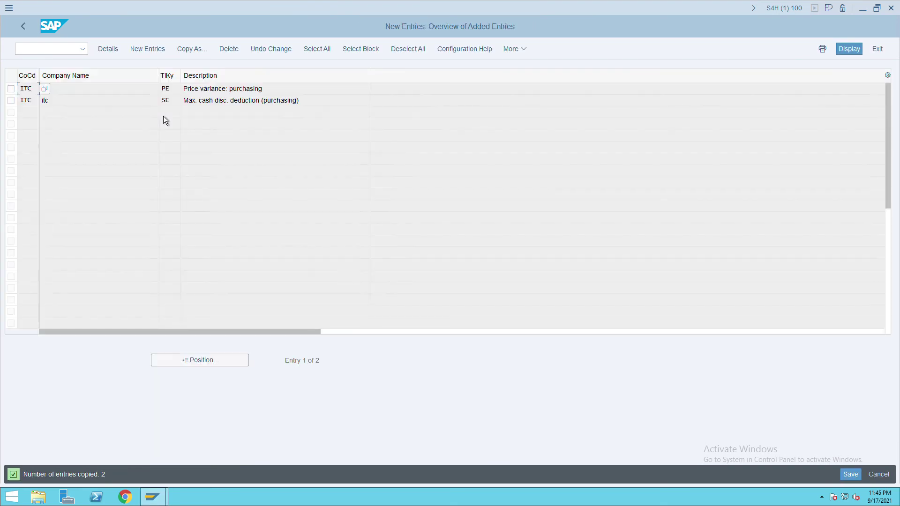
left_click(848, 474)
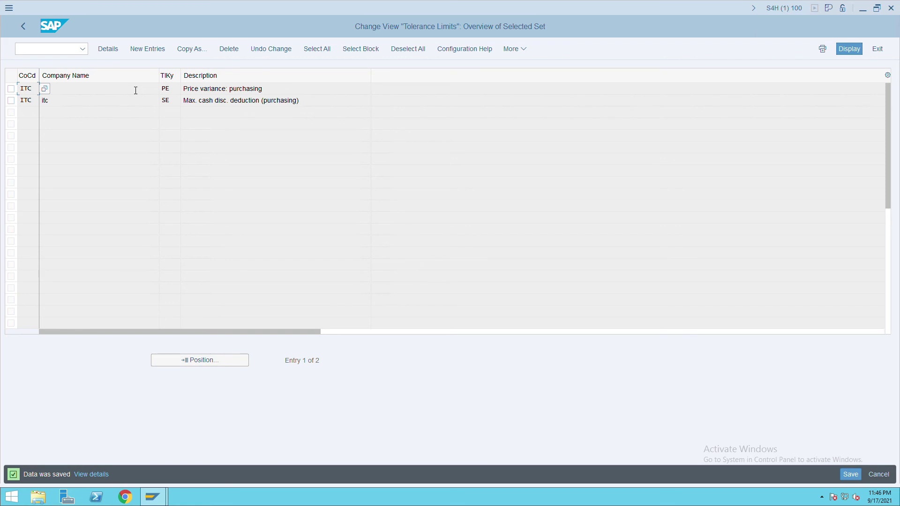
Save the purchasing tolerance limits and exit back to the IMG.
left_click(31, 33)
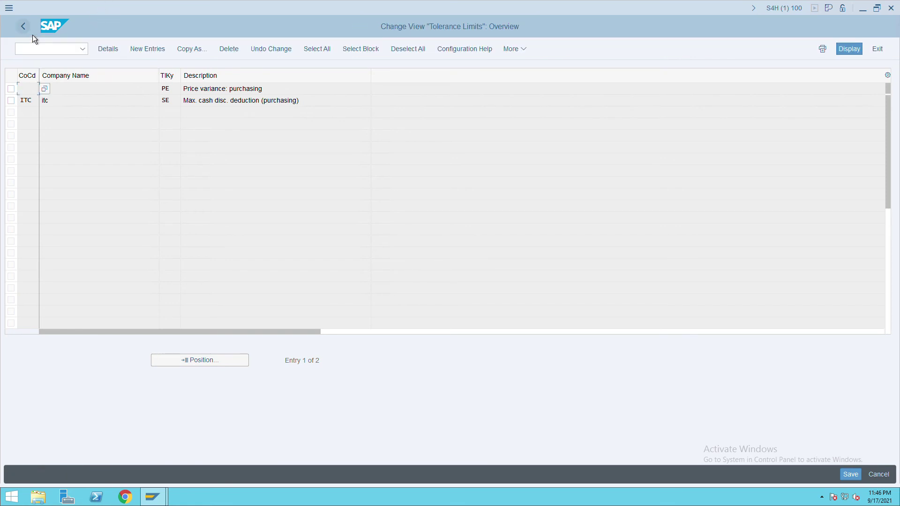
left_click(859, 478)
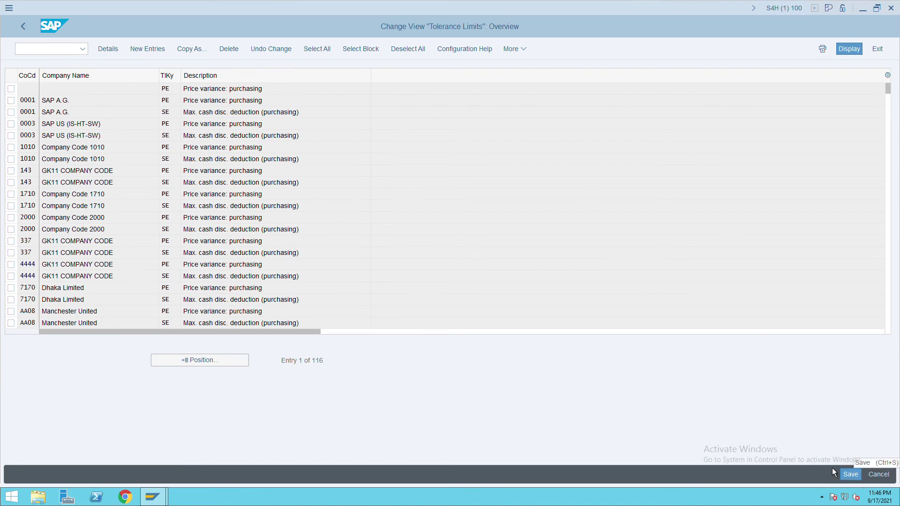
left_click(30, 33)
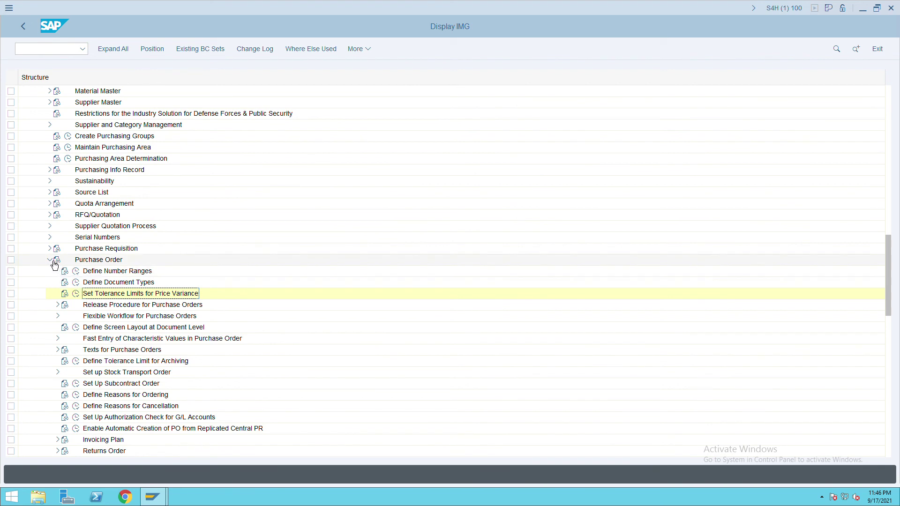
Collapse Purchasing and open Inventory Management and Physical Inventory > Goods Receipt > Set Tolerance Limits.
left_click(50, 260)
scroll(52, 189, "up", 1)
scroll(52, 188, "up", 2)
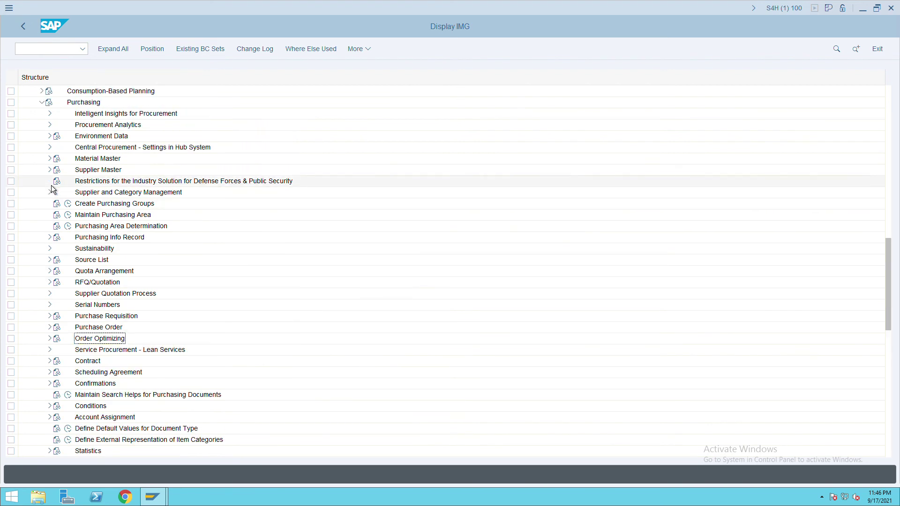
scroll(45, 196, "up", 1)
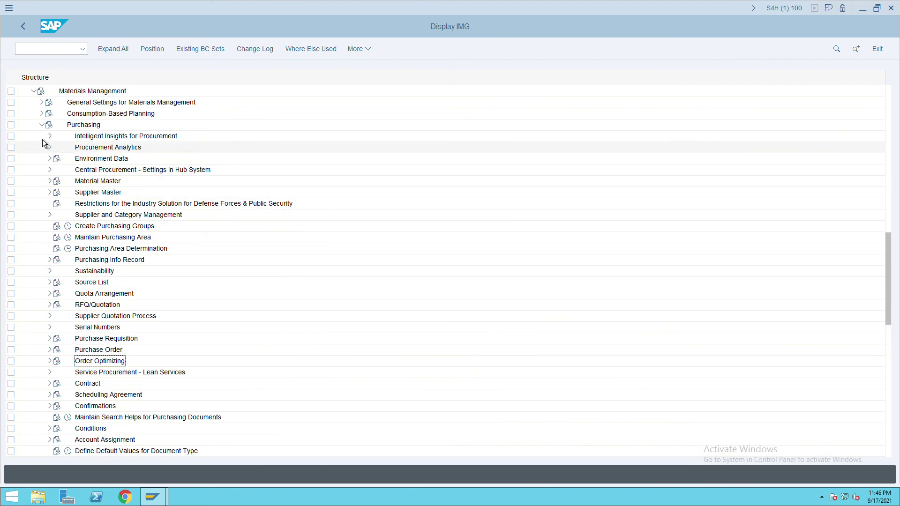
left_click(41, 124)
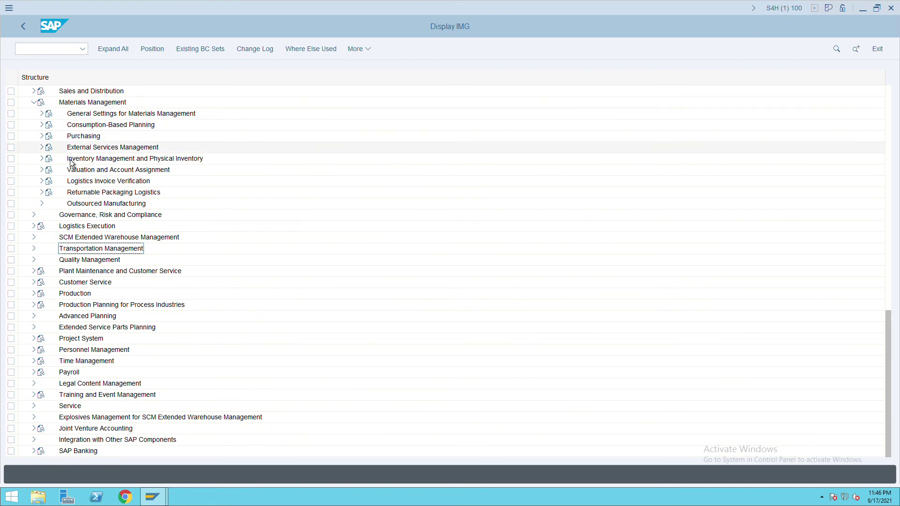
left_click(42, 158)
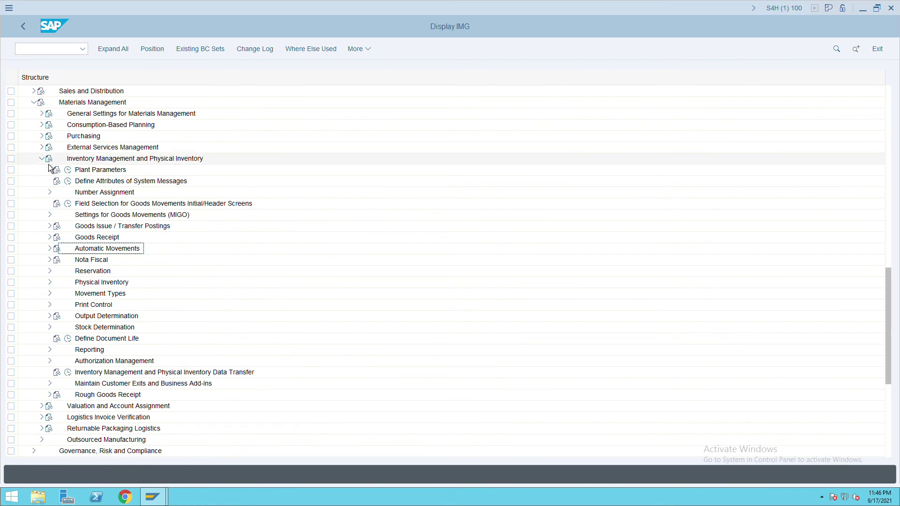
left_click(50, 238)
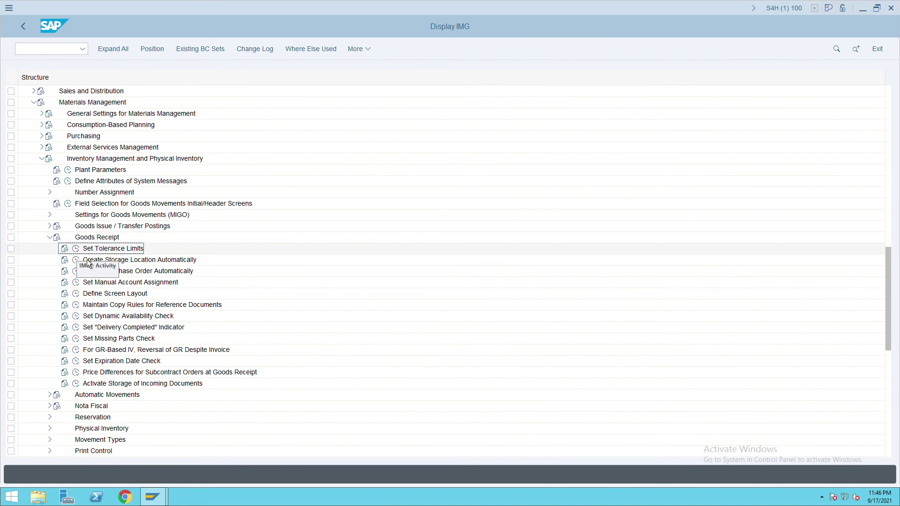
left_click(76, 249)
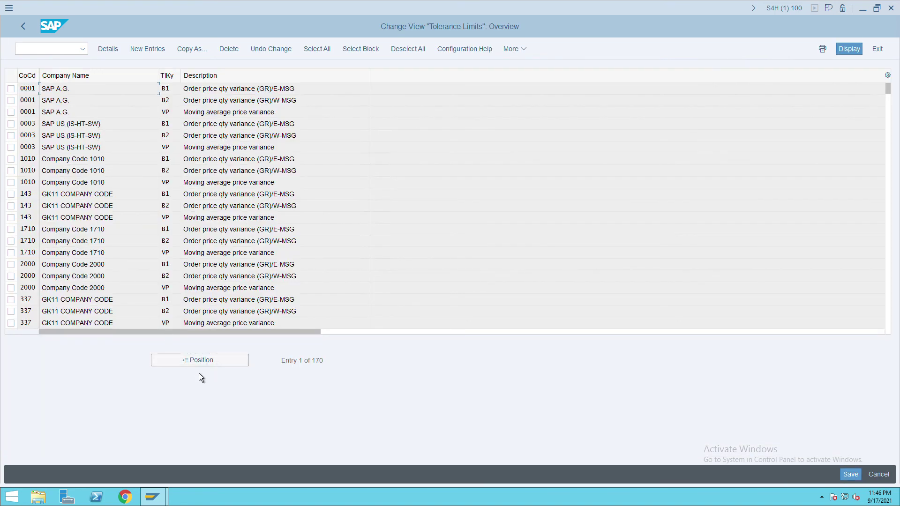
Position the list at company code 'itd', scroll to the top, and select 0001's B1, B2, VP rows.
left_click(203, 362)
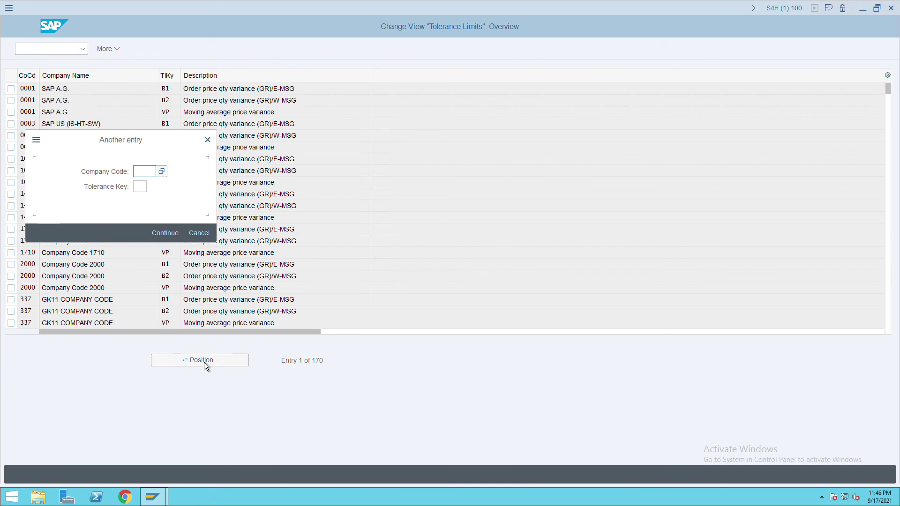
type("itd")
key("Return")
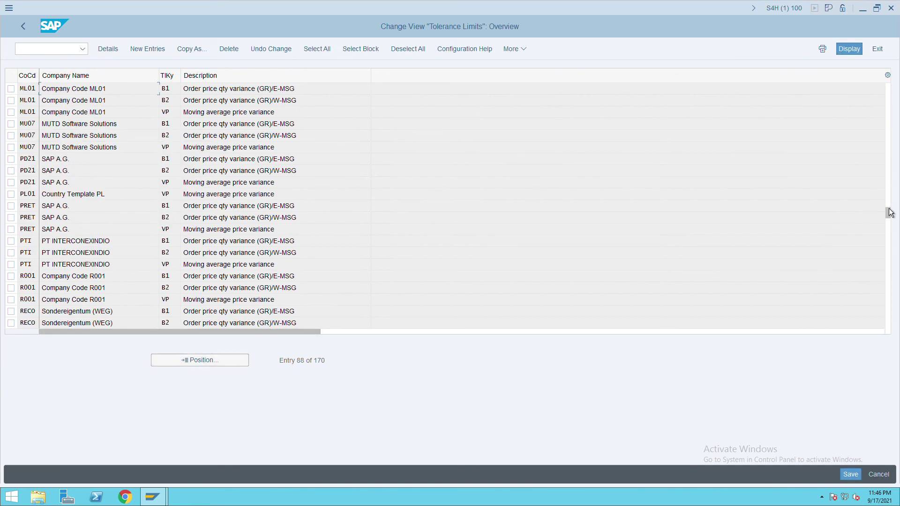
left_click_drag(888, 213, 888, 88)
left_click_drag(17, 90, 19, 113)
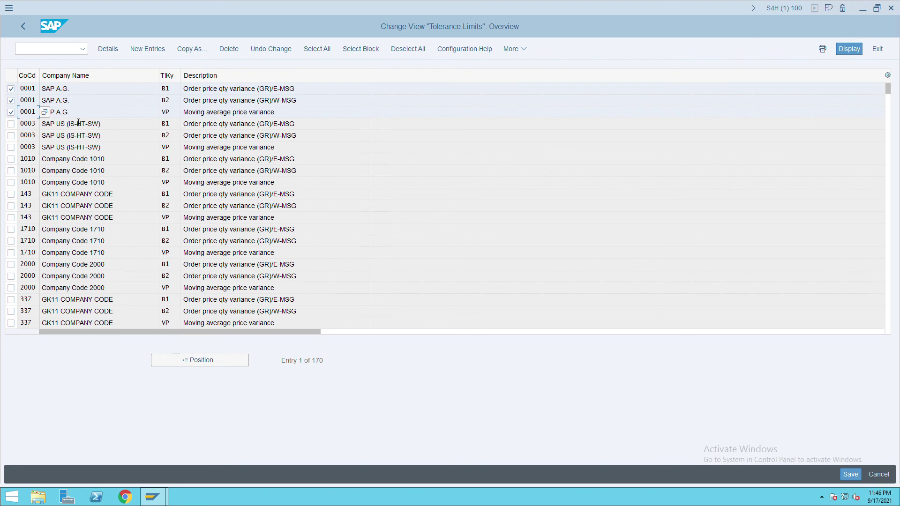
Copy 0001's B1, B2 and VP tolerance entries to company code ITC, save, and return to the list.
left_click(194, 55)
key("Tab")
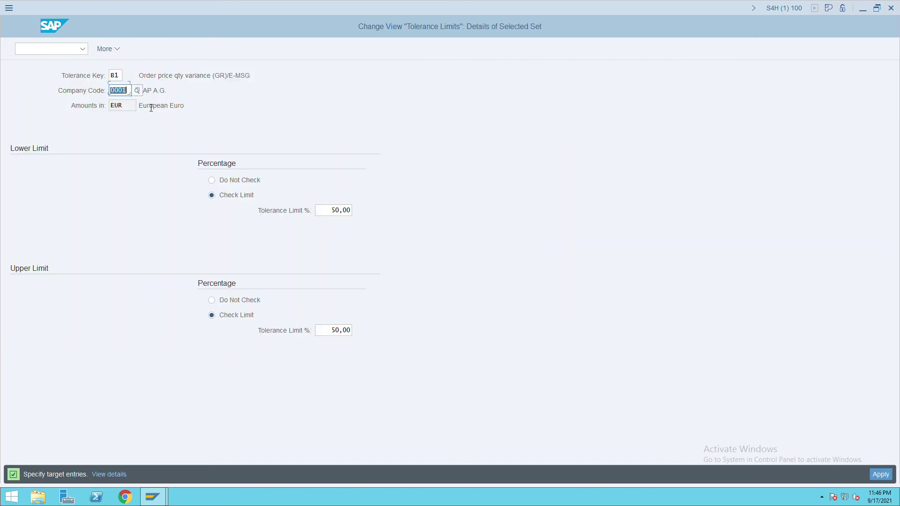
type("TA01")
key("Return")
key("Tab")
type("it")
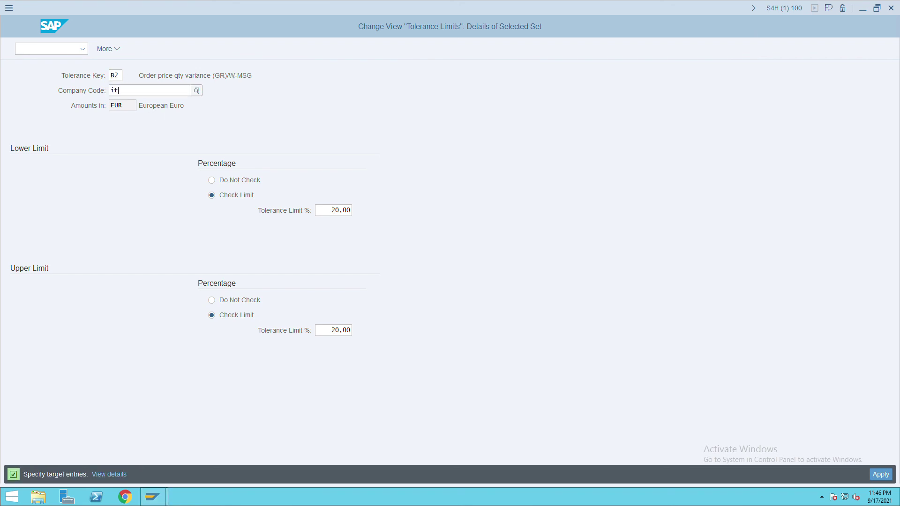
type("c")
key("Return")
key("Tab")
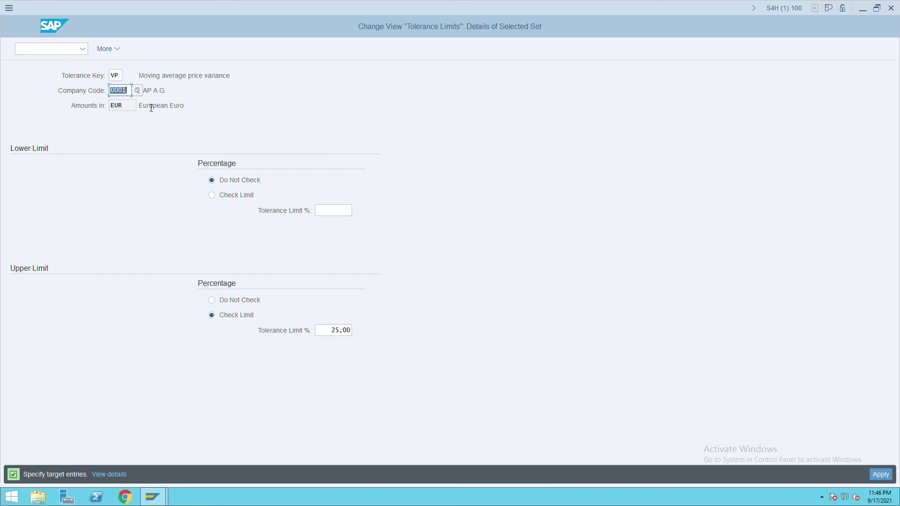
type("itc")
key("Return")
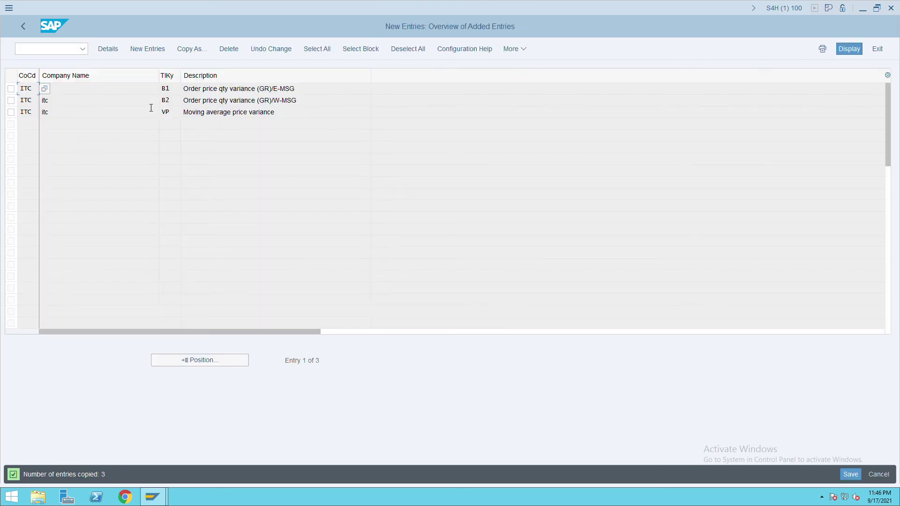
left_click(851, 475)
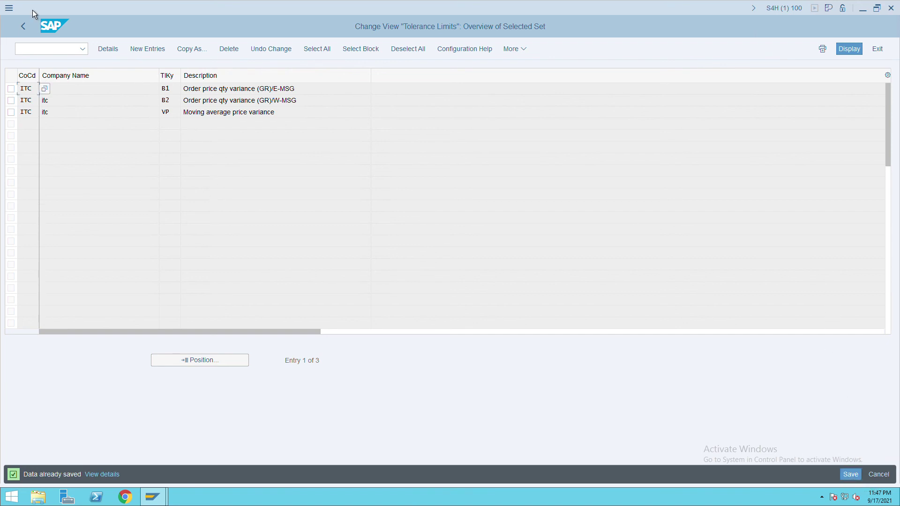
left_click(30, 32)
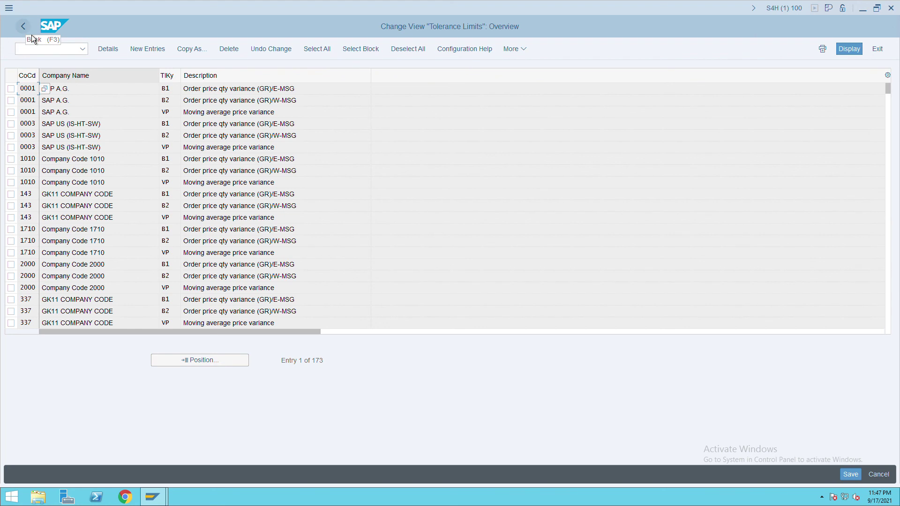
Exit the goods-receipt tolerance limits to Display IMG and scroll up the structure tree.
left_click(31, 34)
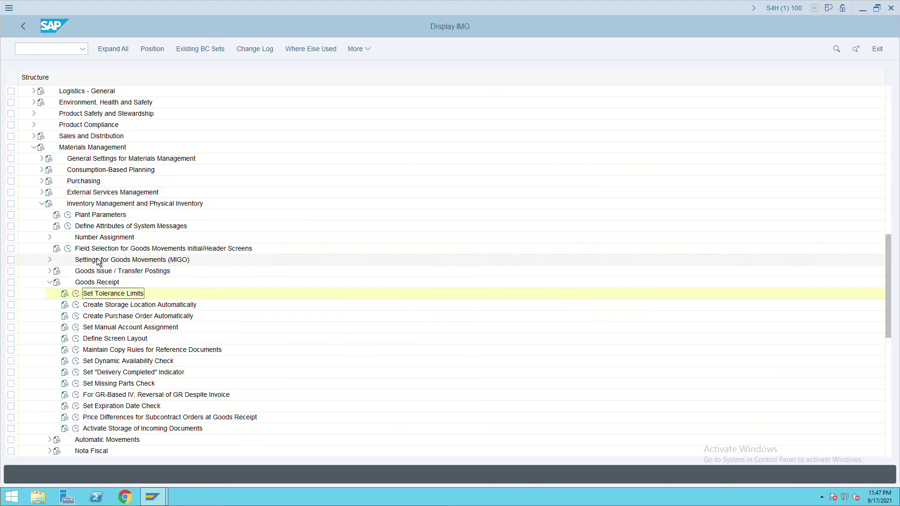
scroll(99, 261, "up", 5)
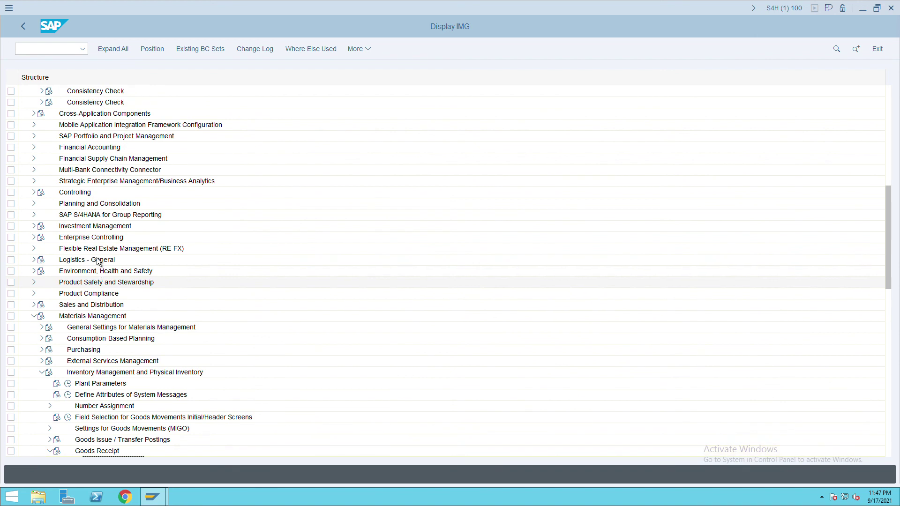
scroll(99, 261, "up", 1)
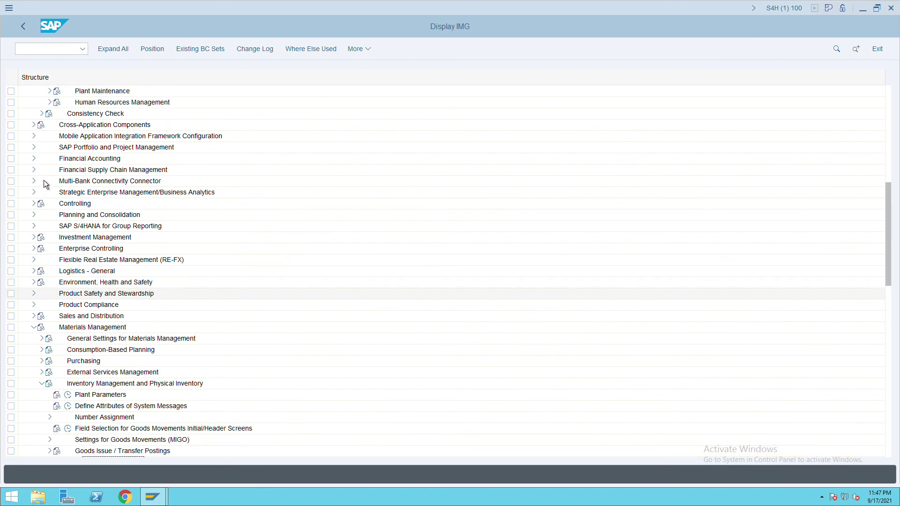